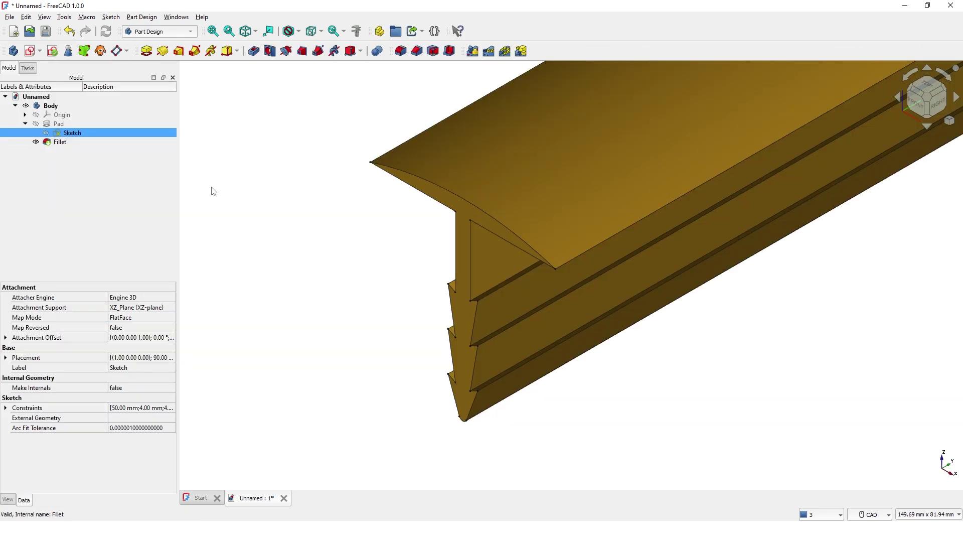
Step: Zoom and pan around the finished filleted barbed anchor model
scroll(375, 330, "up", 3)
mouse_move(370, 325)
middle_mouse_down()
mouse_move(367, 343)
mouse_move(649, 273)
mouse_move(672, 308)
mouse_move(744, 334)
mouse_move(795, 337)
mouse_move(750, 359)
mouse_move(456, 329)
mouse_move(423, 286)
mouse_move(430, 247)
mouse_move(475, 189)
middle_mouse_up()
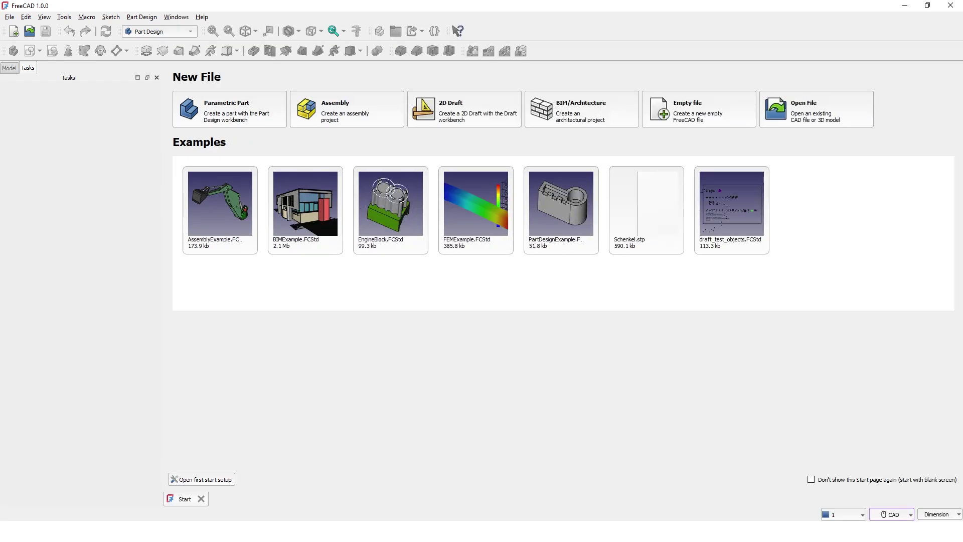
Step: Start a Parametric Part document with a new sketch attached to the XZ-plane
left_click(255, 121)
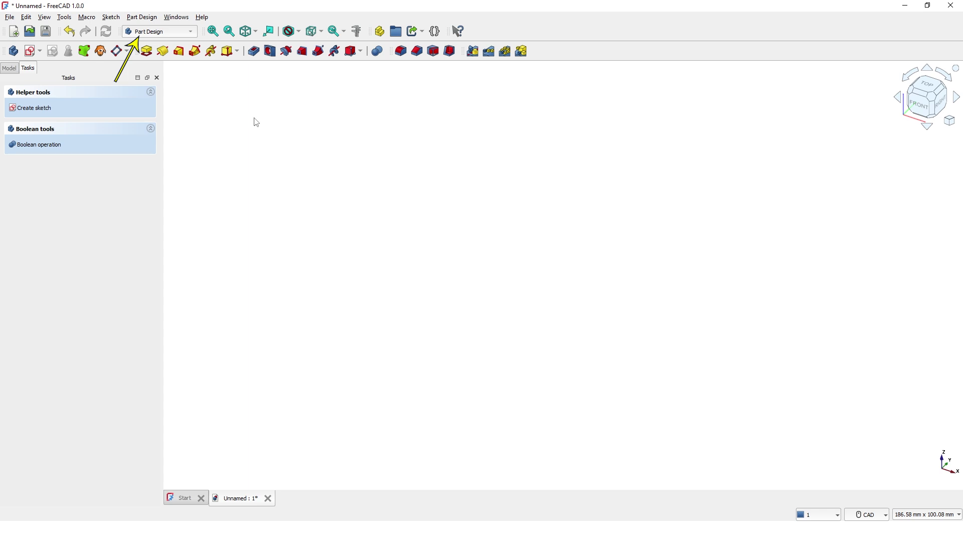
left_click(32, 52)
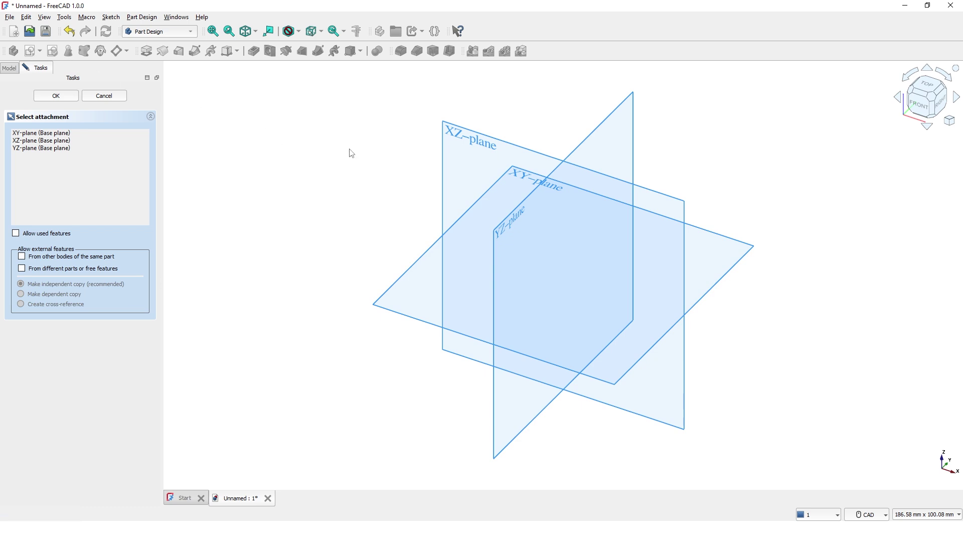
left_click(444, 135)
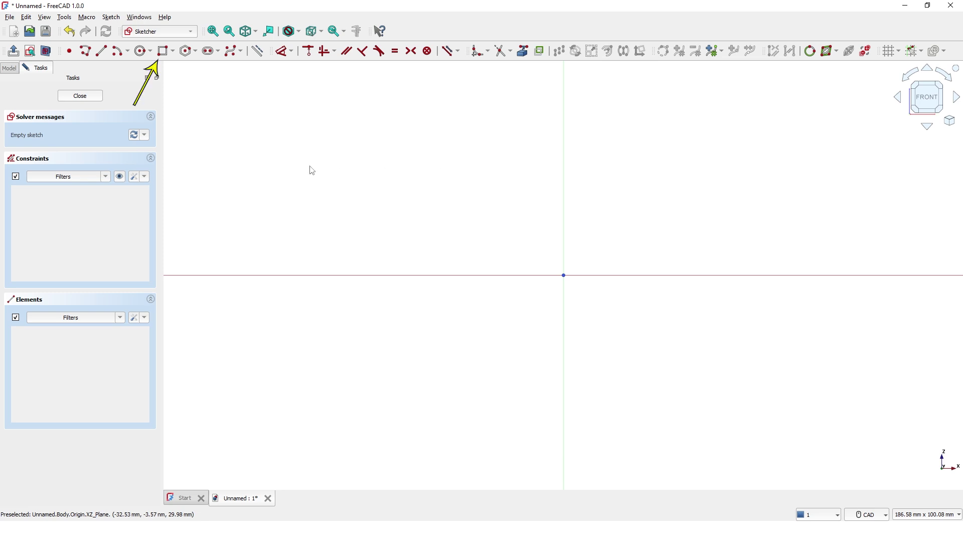
Step: Draw a 50 mm by 4 mm rectangle with one corner on the horizontal axis
left_click(164, 54)
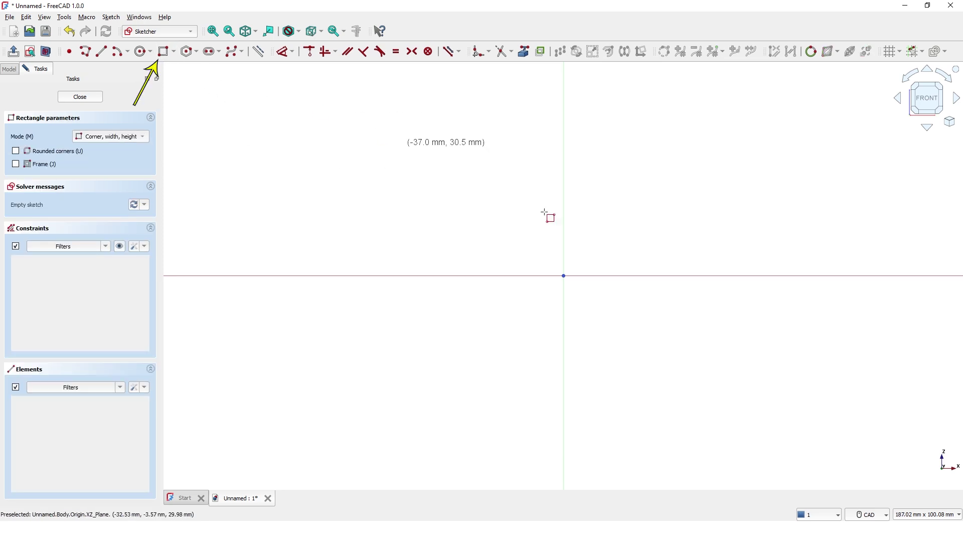
left_click(637, 275)
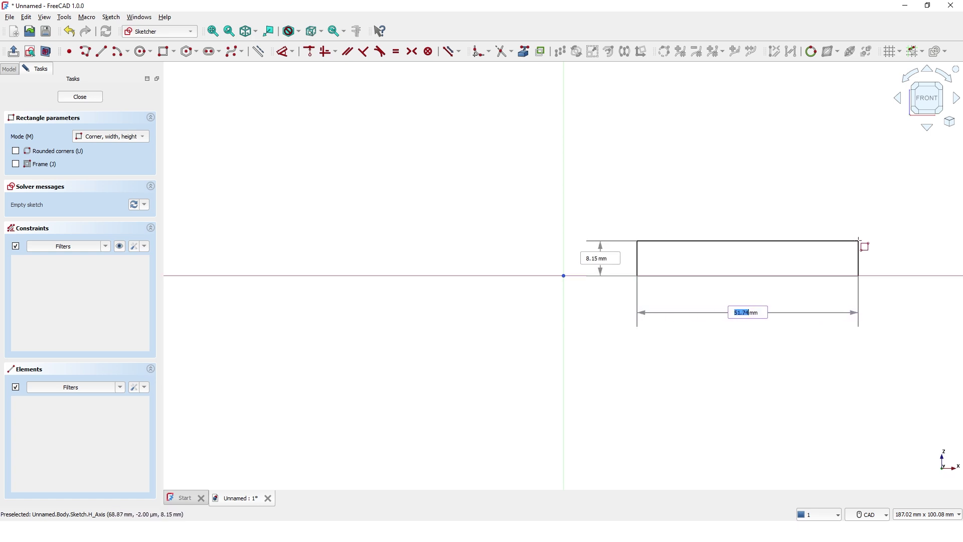
type("5")
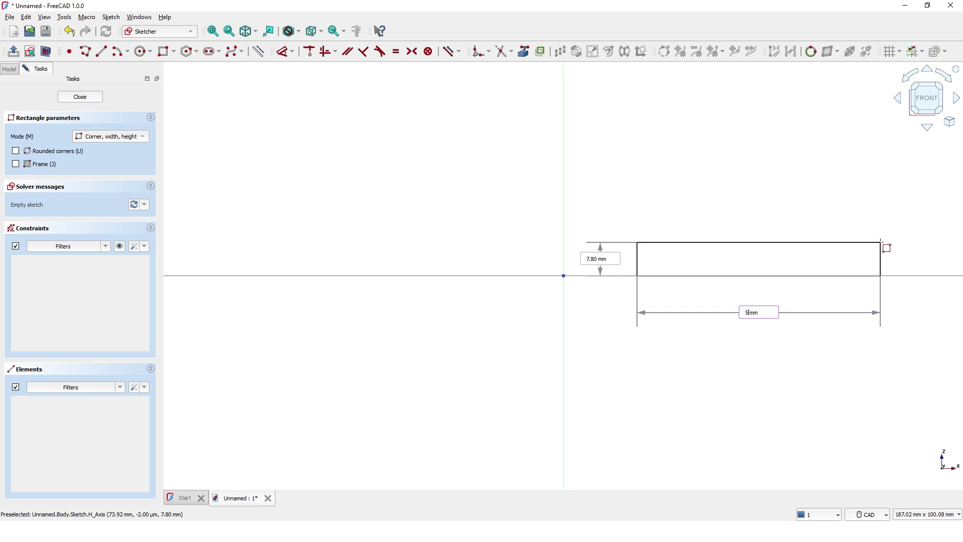
key("Tab")
type("4")
key("Return")
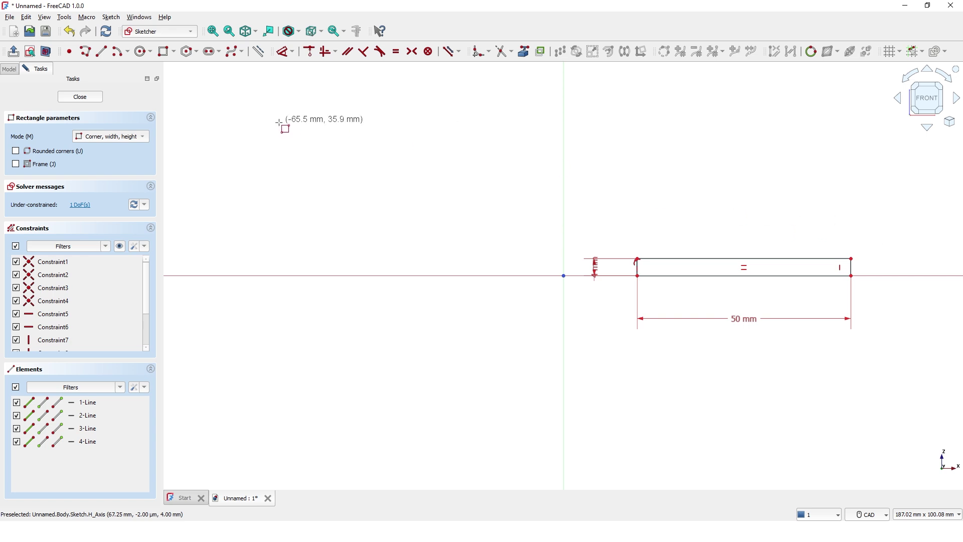
left_click(174, 52)
Step: Add a centred rectangle, 4 mm wide and 50 mm tall, on the sketch origin
left_click(191, 79)
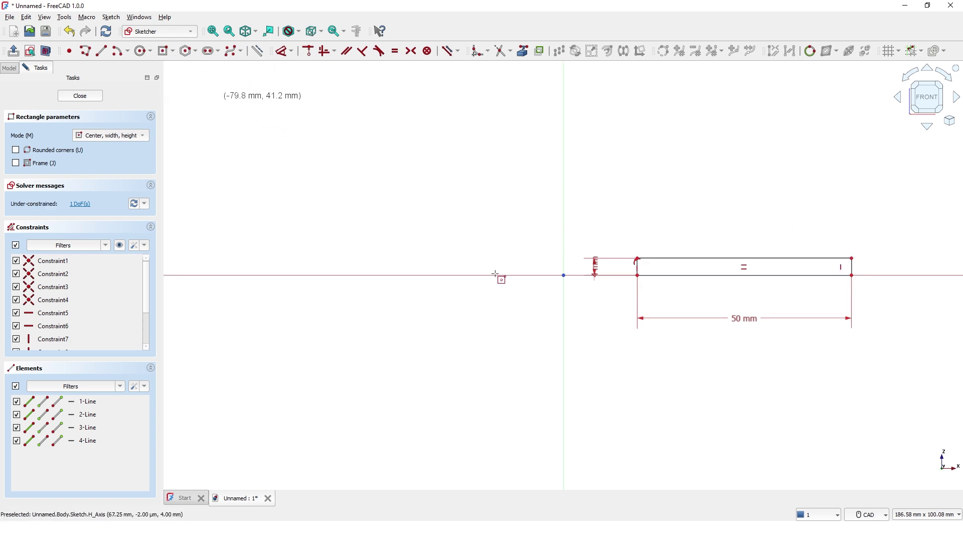
left_click(564, 275)
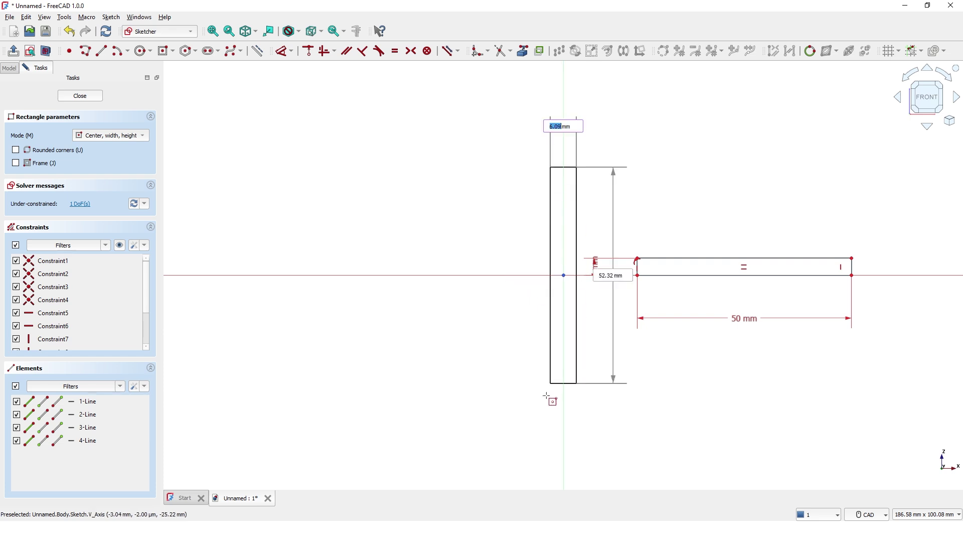
type("4")
key("Tab")
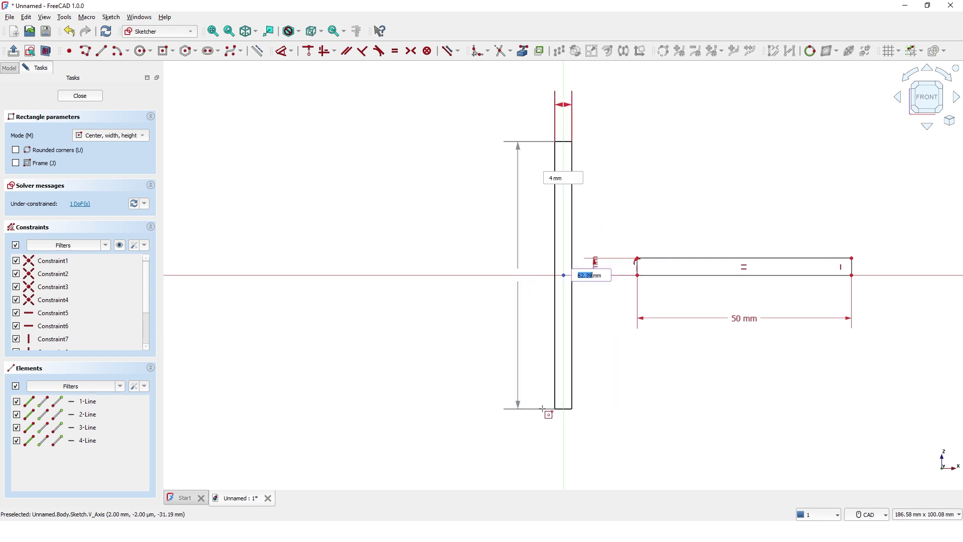
type("50")
key("Return")
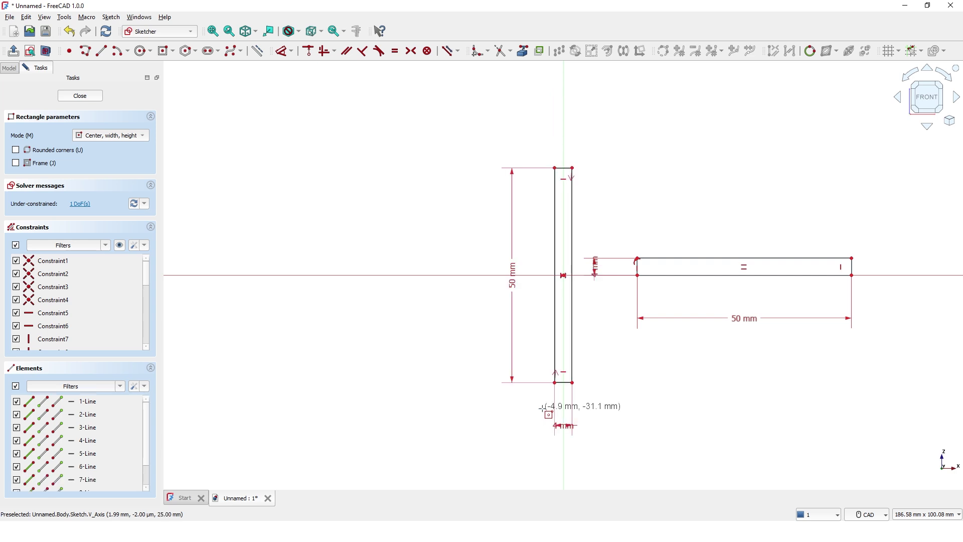
Step: Draw a horizontal line at mid-height from the 50 mm bar's left edge to its right edge
left_click(100, 52)
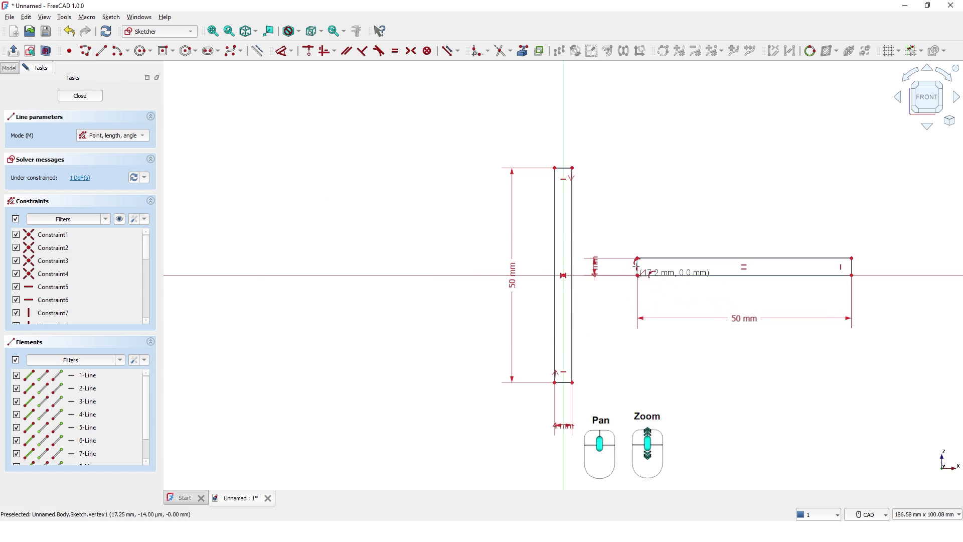
scroll(636, 266, "down", 2)
scroll(636, 265, "up", 5)
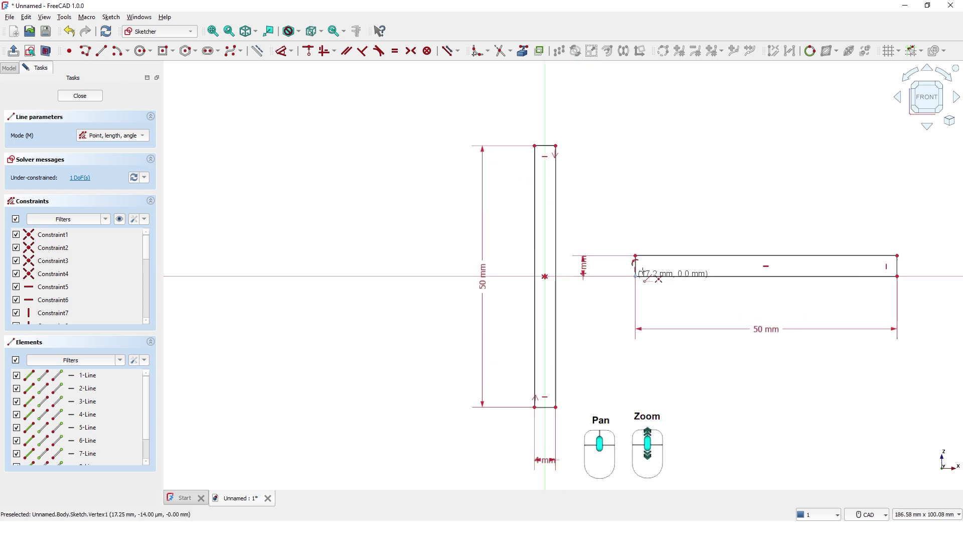
middle_click_drag(677, 269, 320, 259)
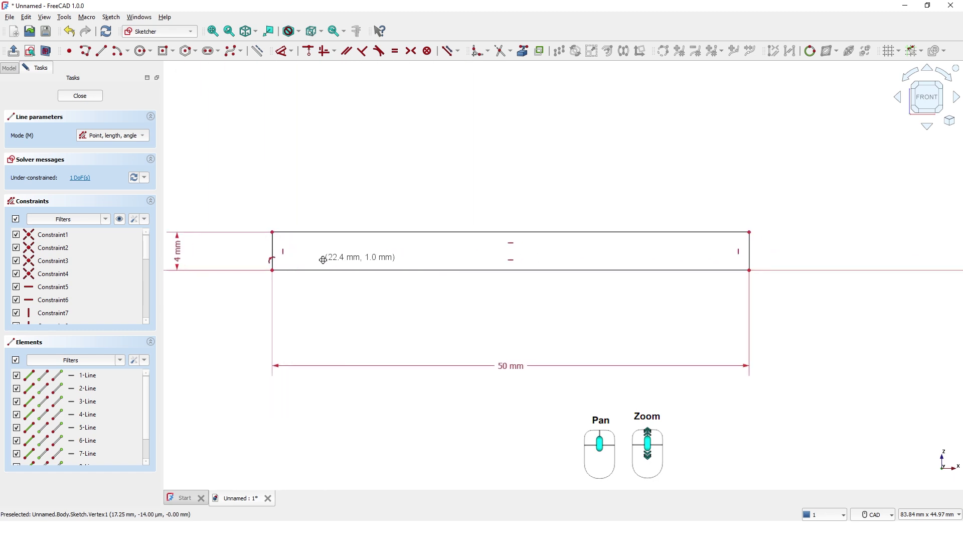
left_click(271, 251)
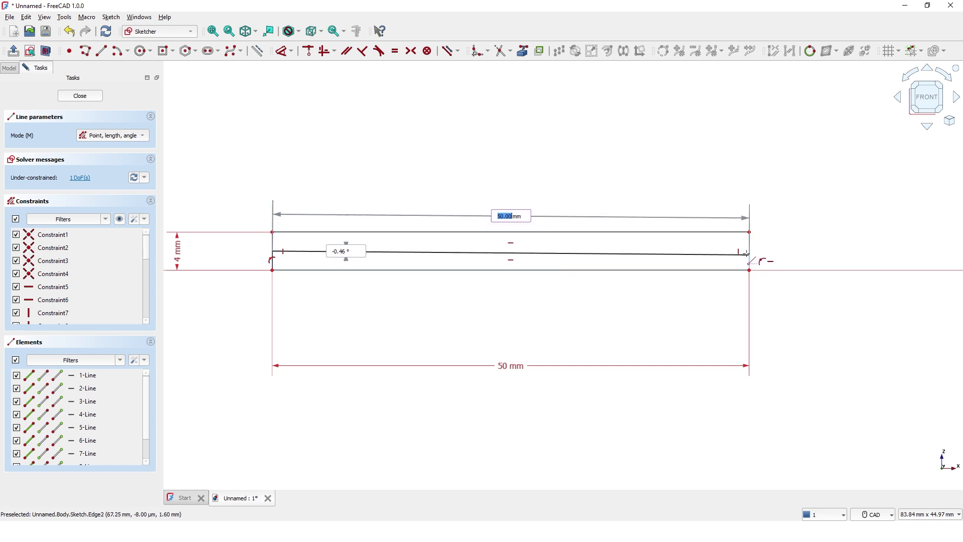
left_click(749, 251)
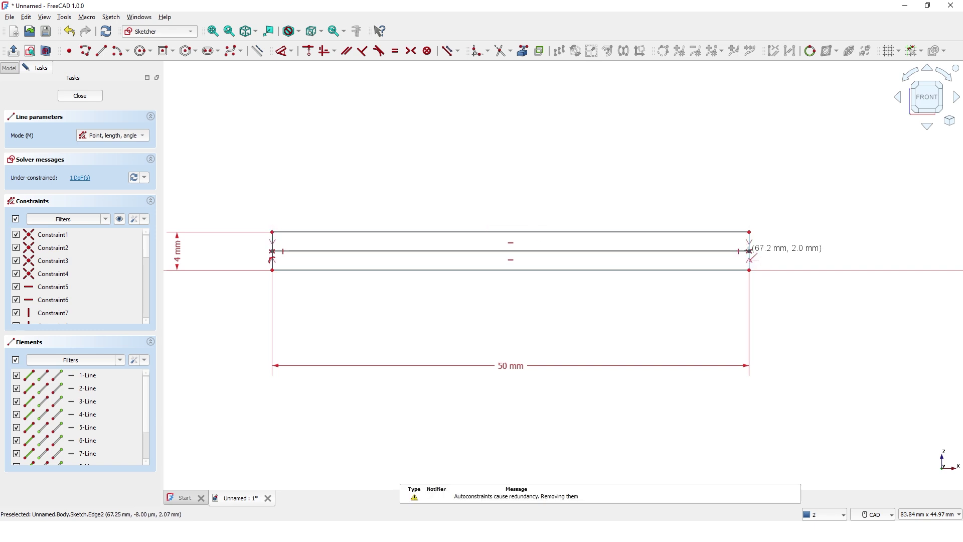
right_click(727, 276)
scroll(727, 276, "down", 4)
mouse_move(727, 286)
middle_mouse_down()
mouse_move(663, 289)
mouse_move(651, 303)
middle_mouse_up()
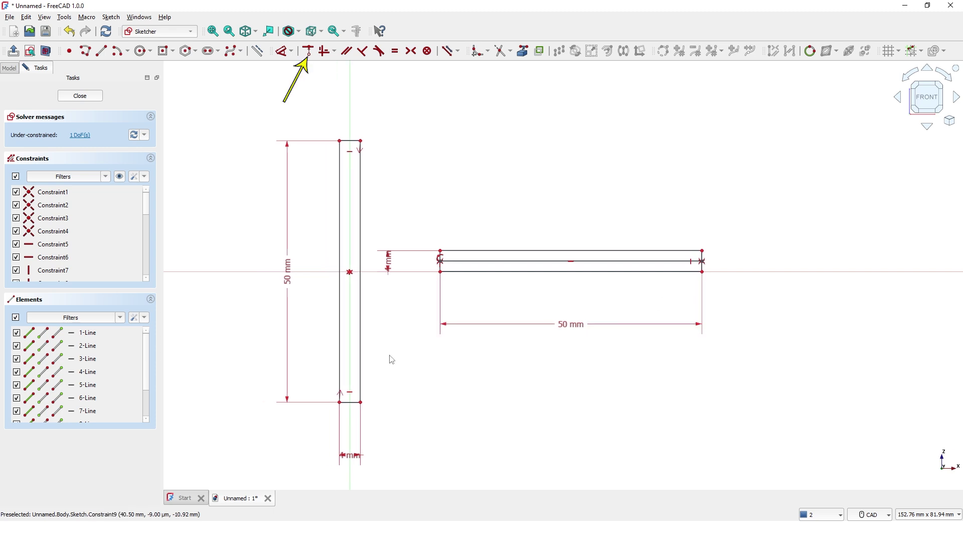
Step: Make the line's left end coincident with the vertical rectangle's right edge
left_click(309, 52)
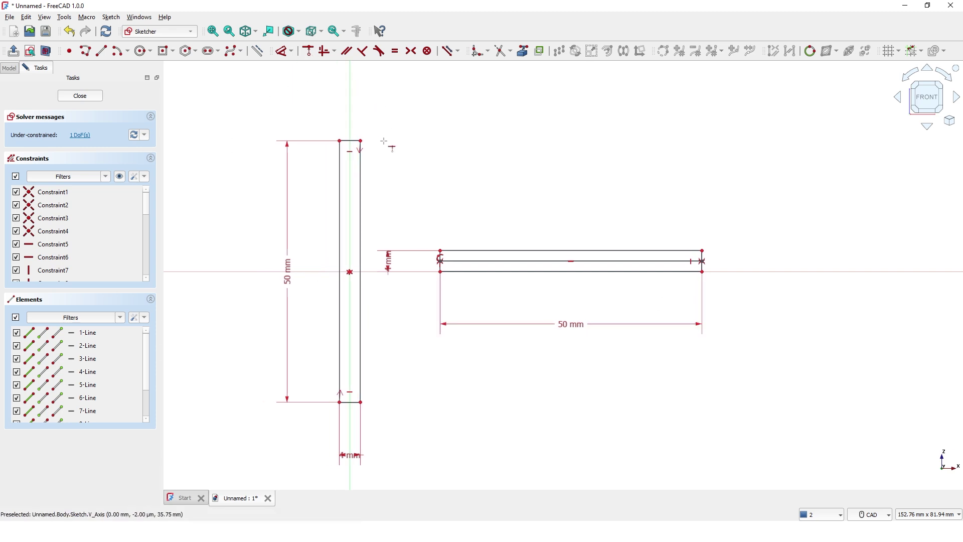
left_click(440, 272)
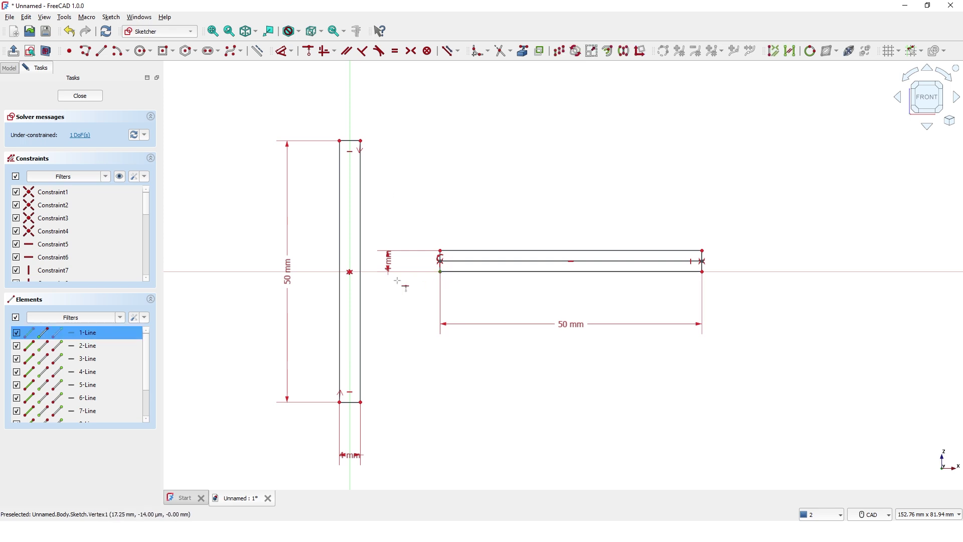
left_click(361, 285)
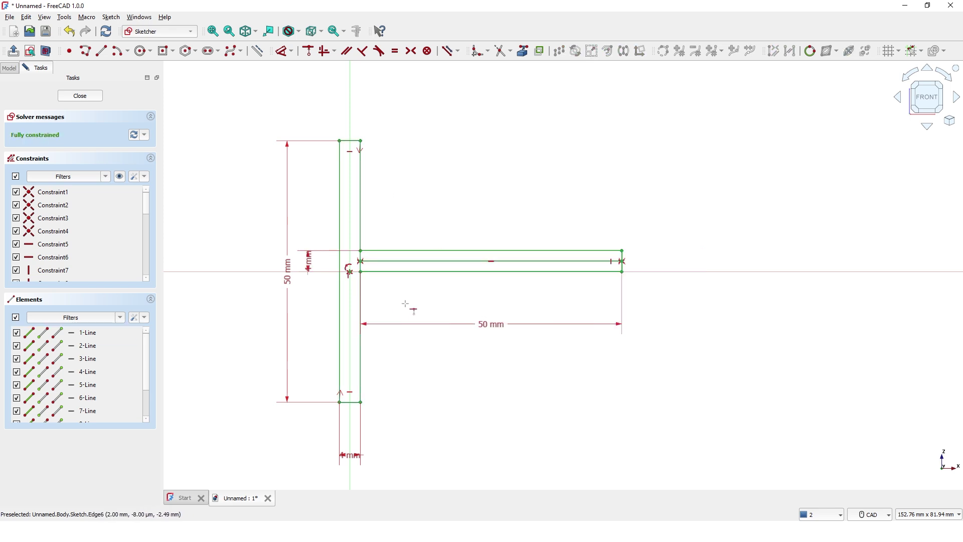
middle_click_drag(413, 296, 485, 297)
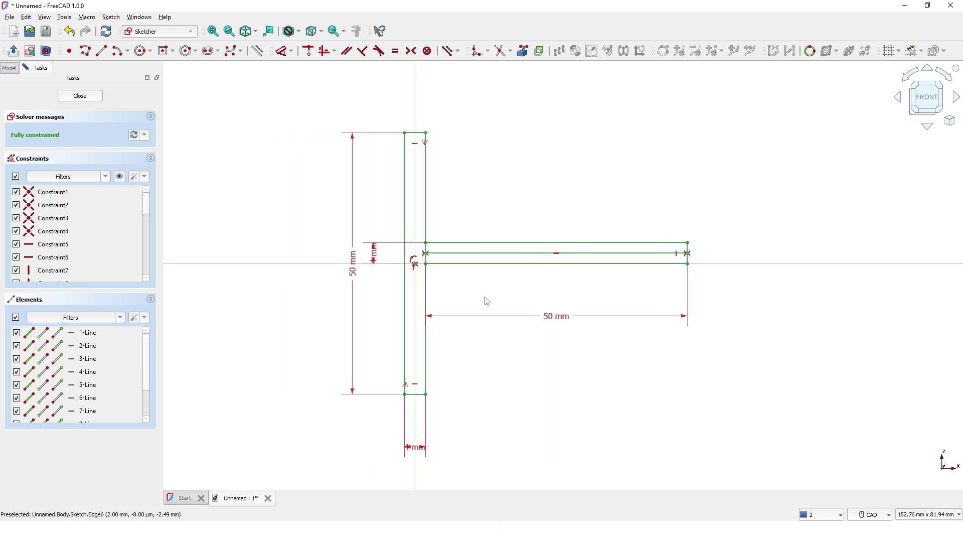
Step: Convert both rectangles and the mid-height line into construction geometry
mouse_move(385, 420)
left_mouse_down()
mouse_move(647, 152)
mouse_move(713, 111)
left_mouse_up()
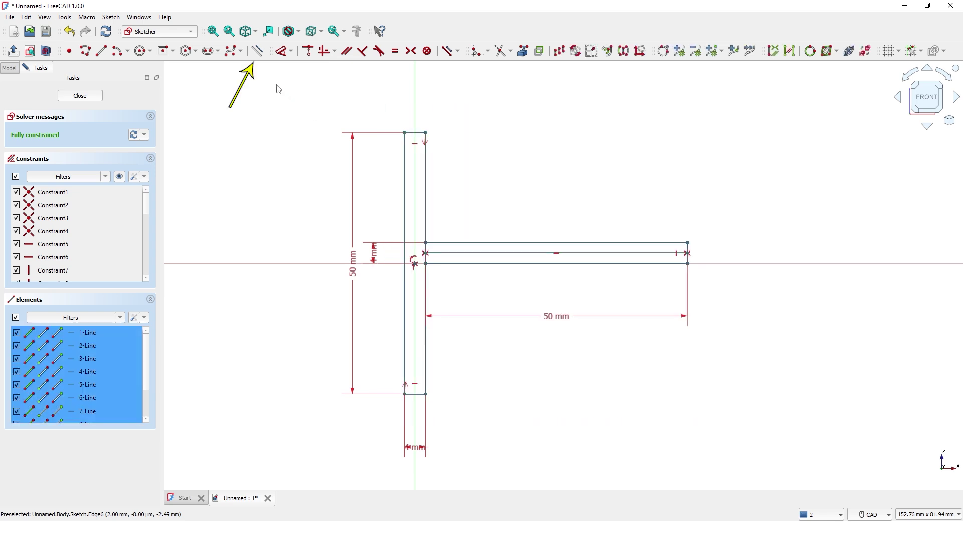
left_click(258, 50)
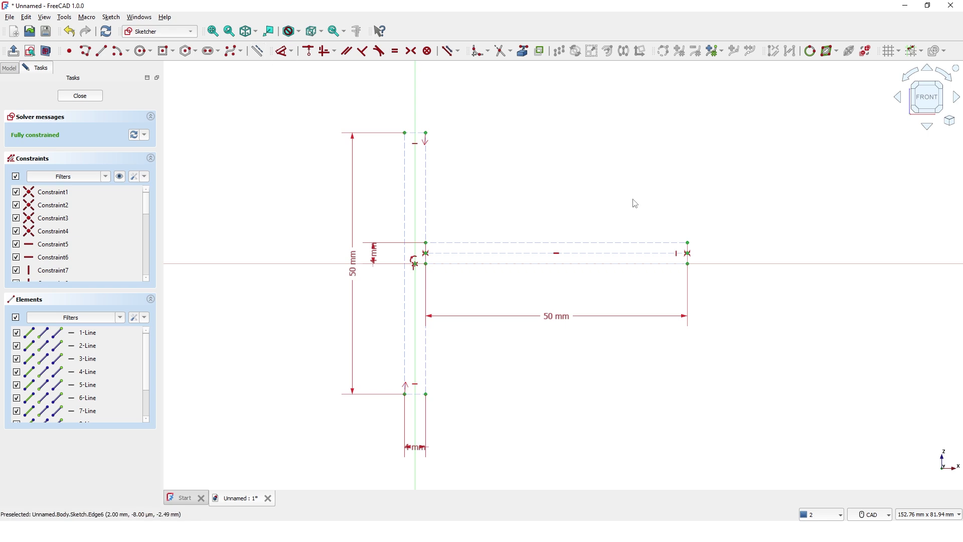
scroll(628, 206, "down", 1)
scroll(629, 206, "up", 3)
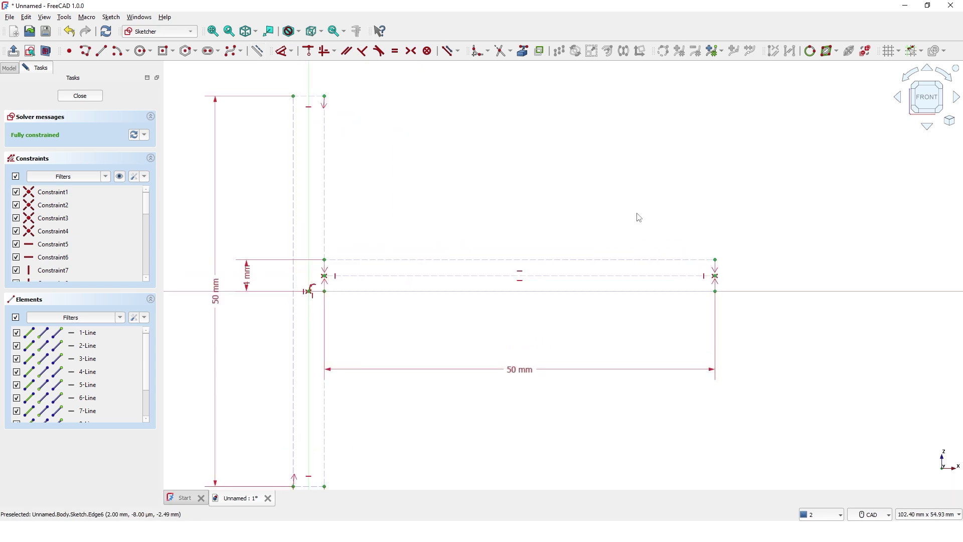
scroll(633, 226, "up", 1)
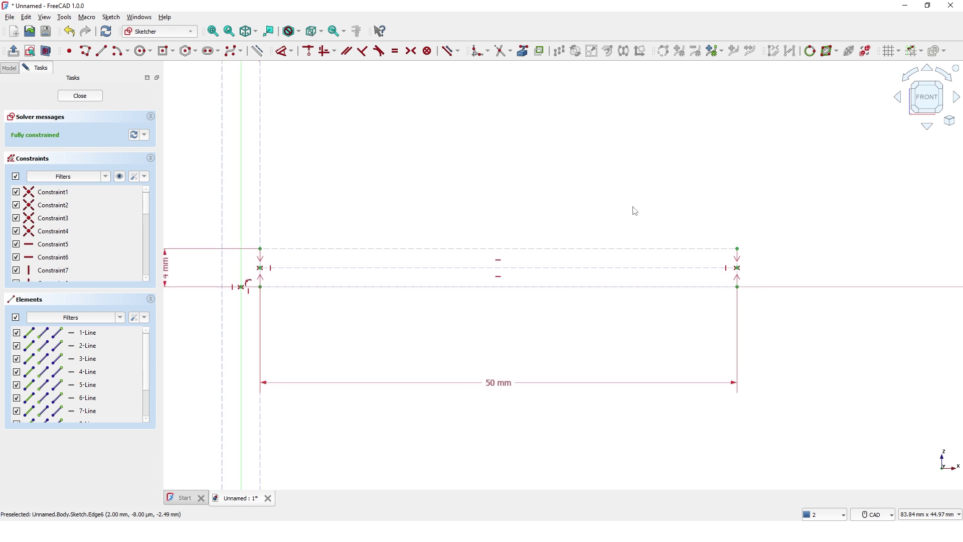
Step: Draw a polyline from the bar's lower-right corner through three sawtooth barbs back to the left guide
left_click(85, 51)
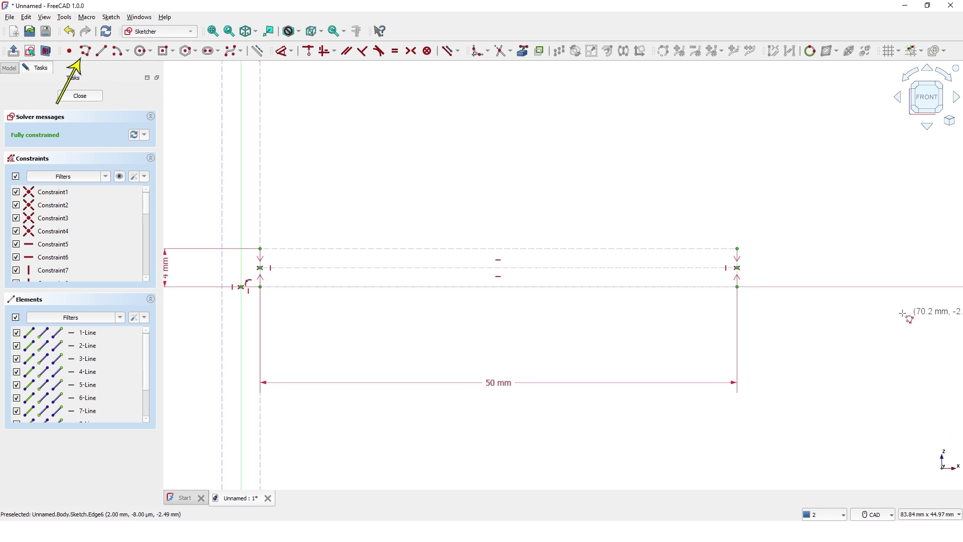
left_click(737, 286)
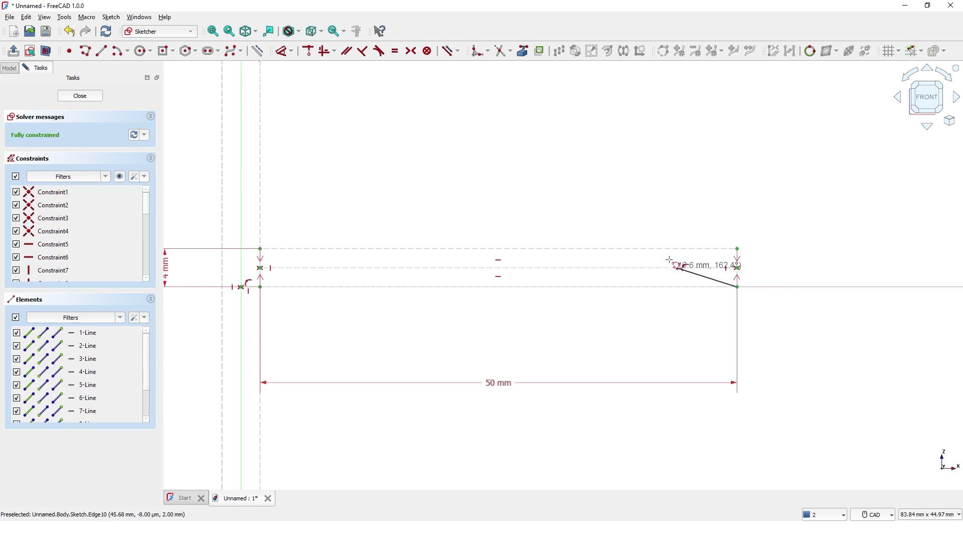
left_click(634, 249)
left_click(644, 267)
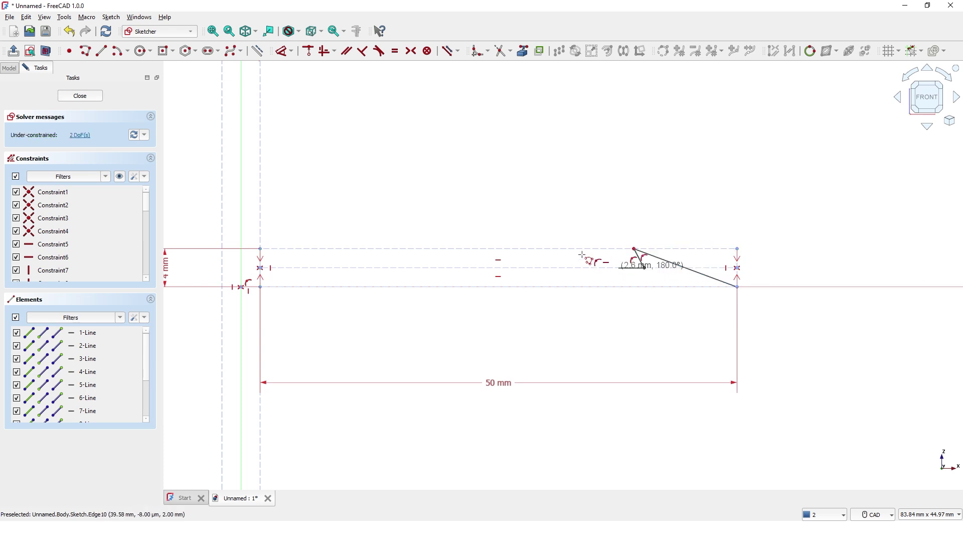
left_click(532, 249)
left_click(543, 267)
left_click(442, 248)
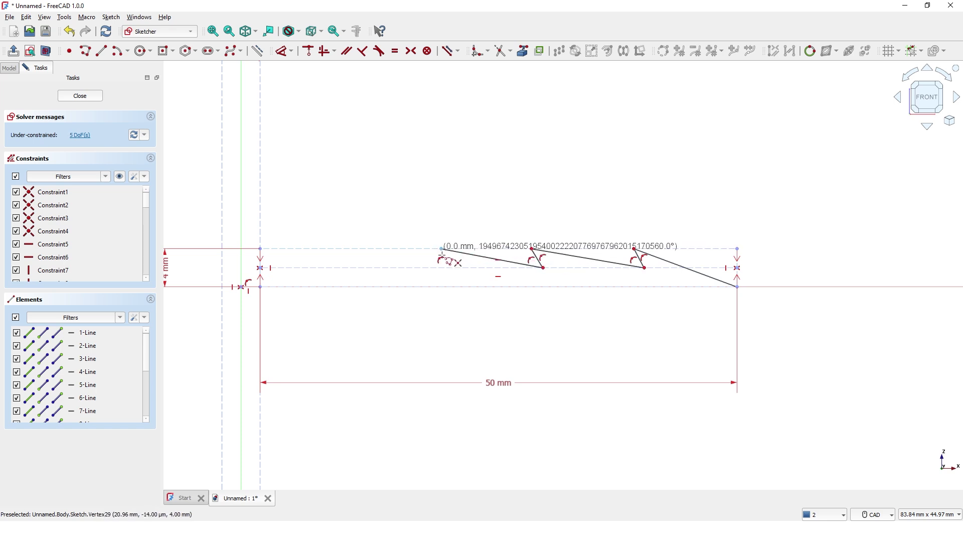
left_click(453, 267)
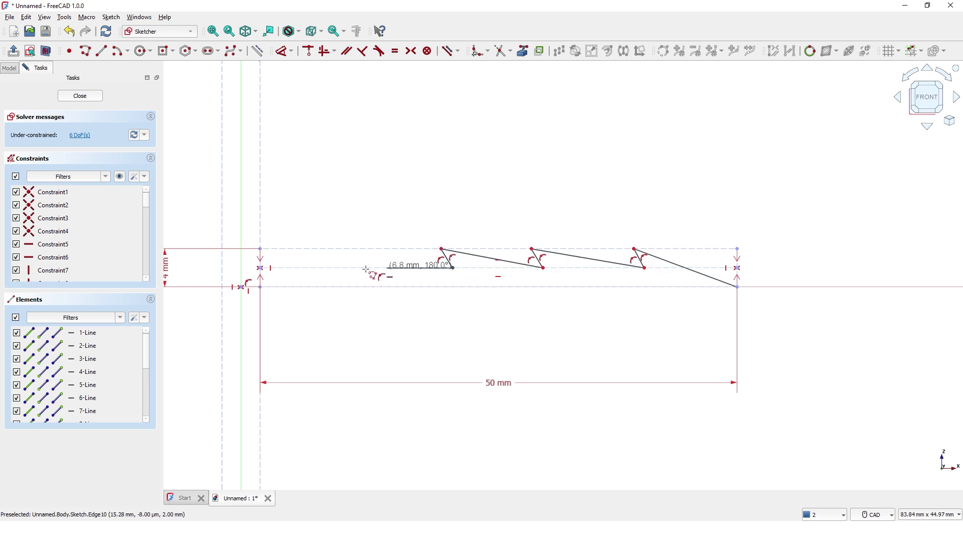
left_click(260, 267)
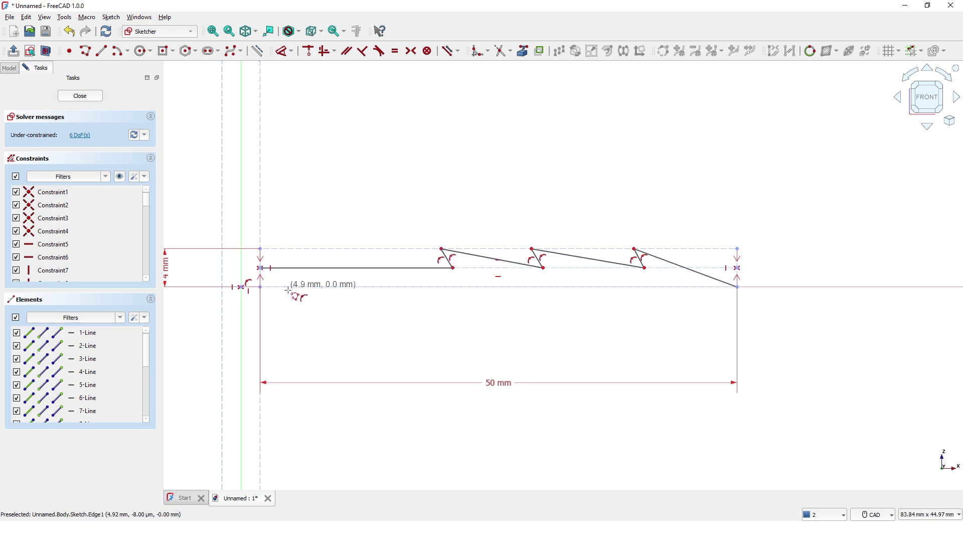
scroll(349, 336, "down", 1)
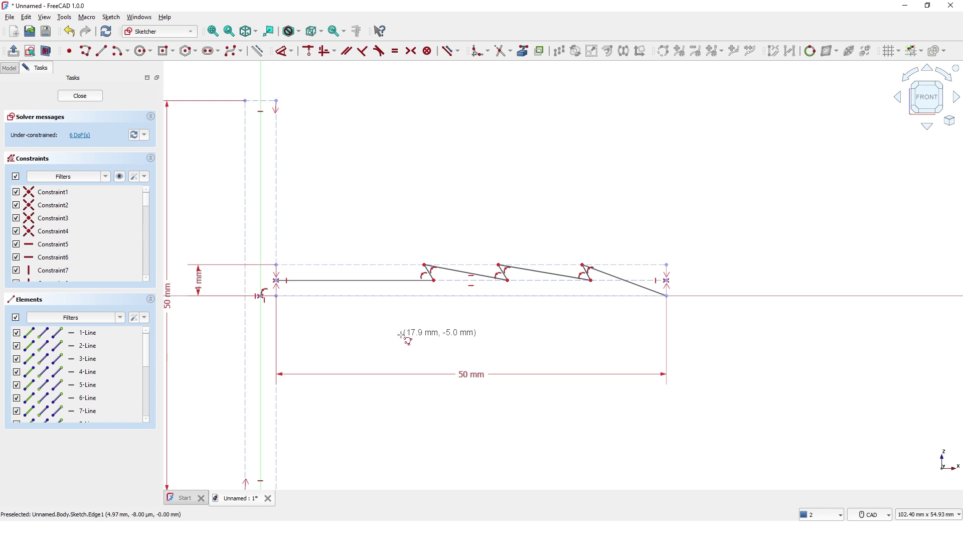
middle_click_drag(426, 346, 437, 329)
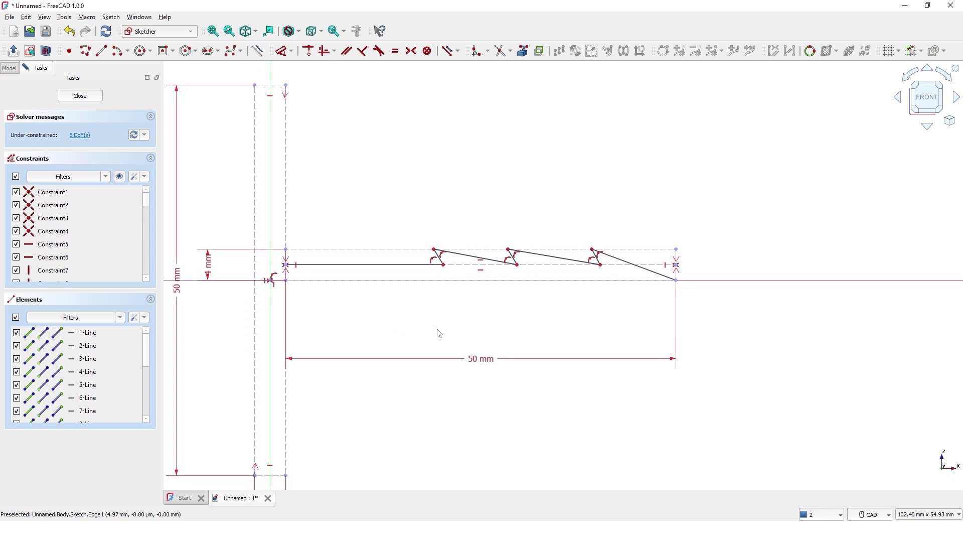
scroll(556, 316, "up", 2)
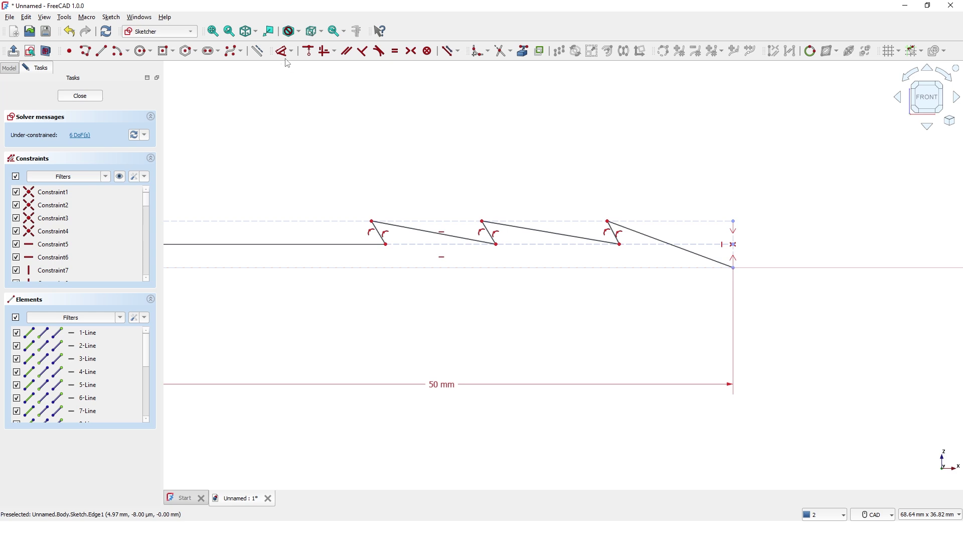
Step: Dimension the outer barb's tip at 11 mm and base at 10 mm from the stem's right end
left_click(611, 223)
left_click(706, 194)
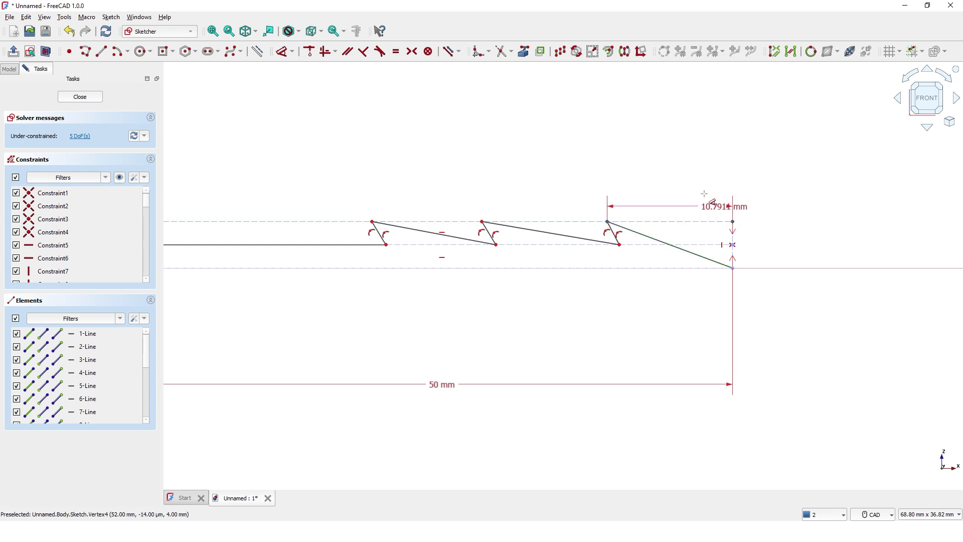
left_click(686, 182)
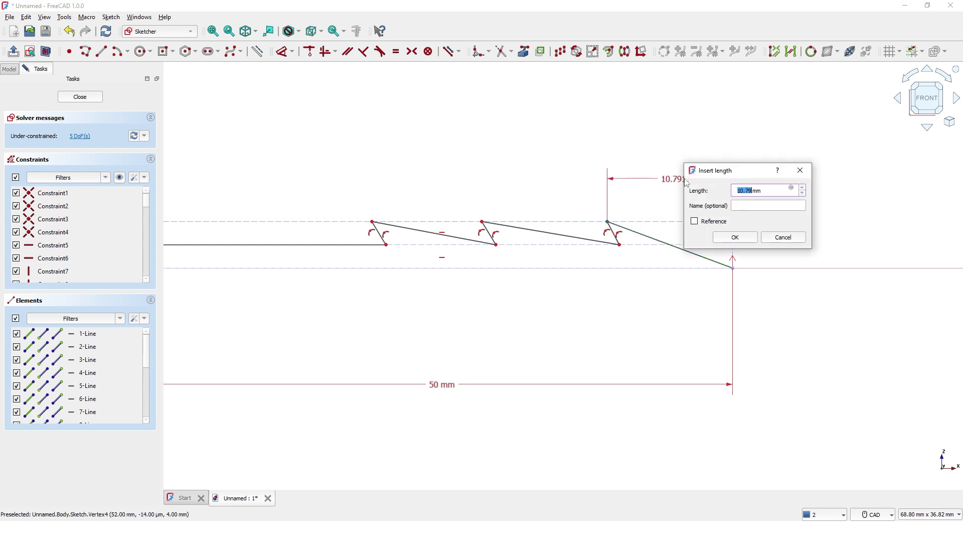
type("11")
key("Return")
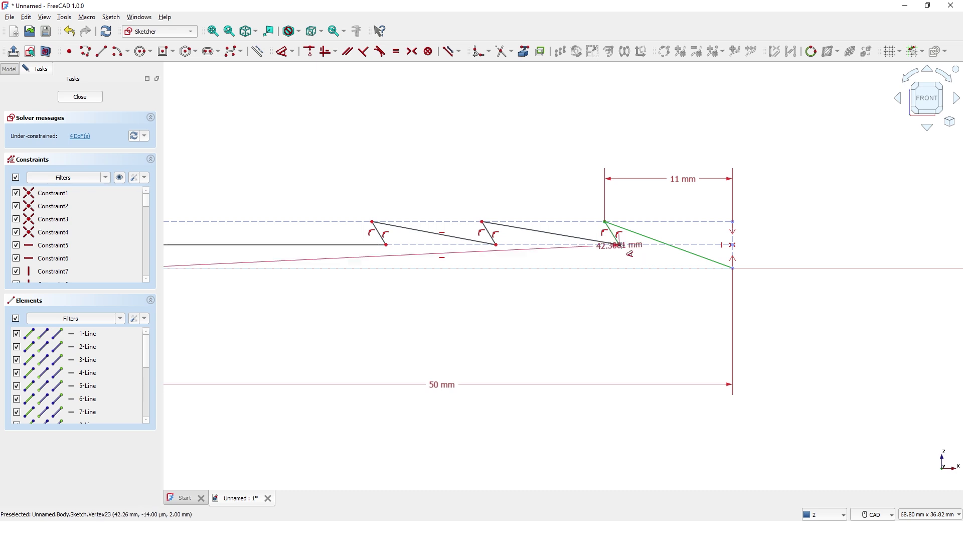
left_click(620, 245)
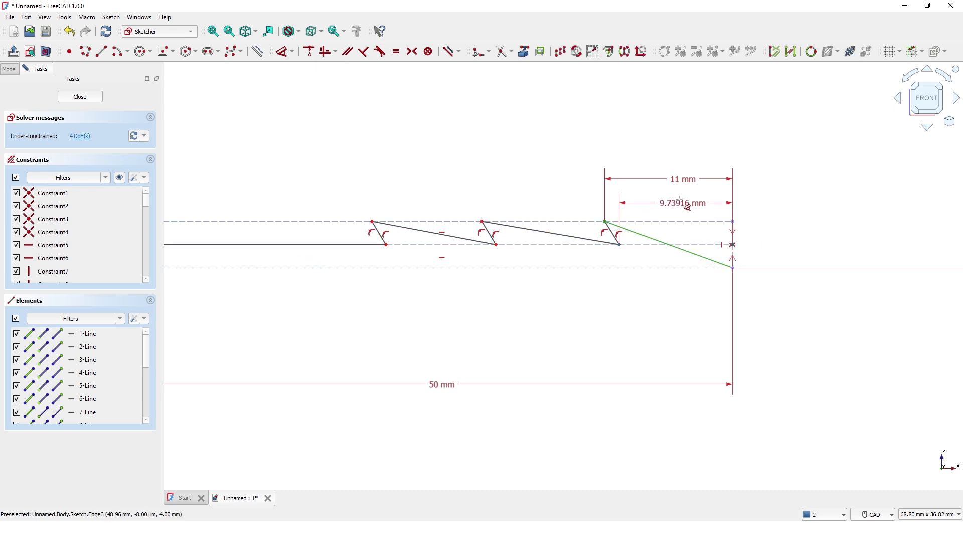
left_click(681, 203)
type("10mm")
key("Return")
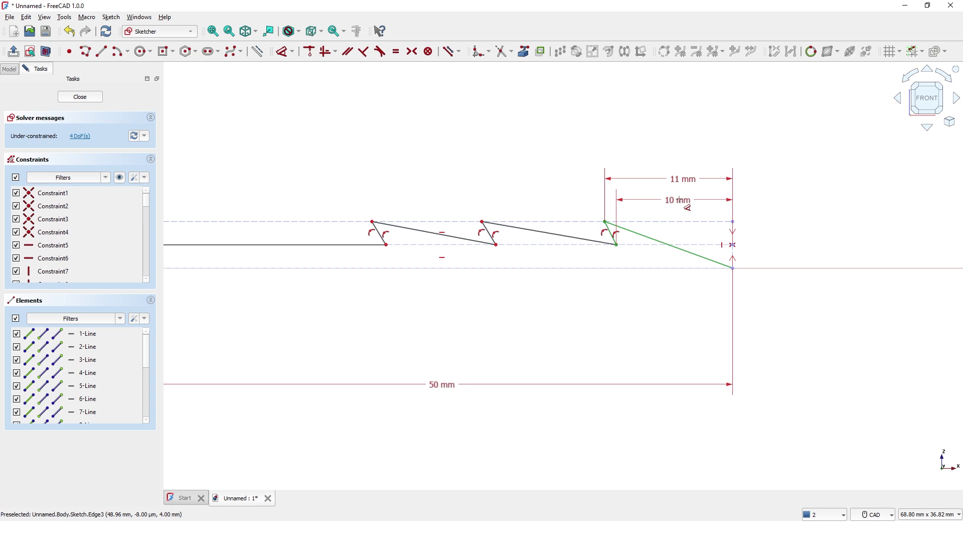
right_click(714, 137)
middle_click_drag(658, 141, 662, 140)
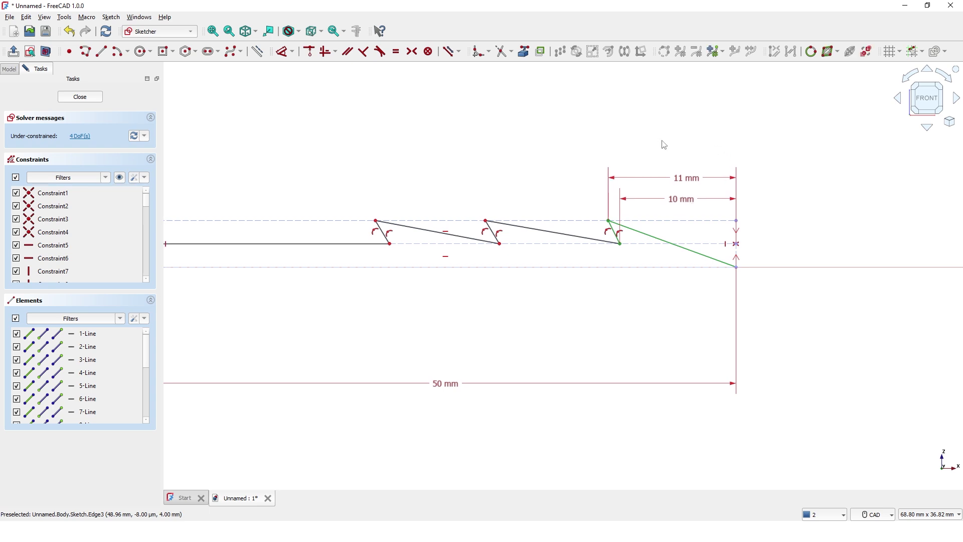
scroll(592, 147, "down", 1)
scroll(555, 161, "up", 3)
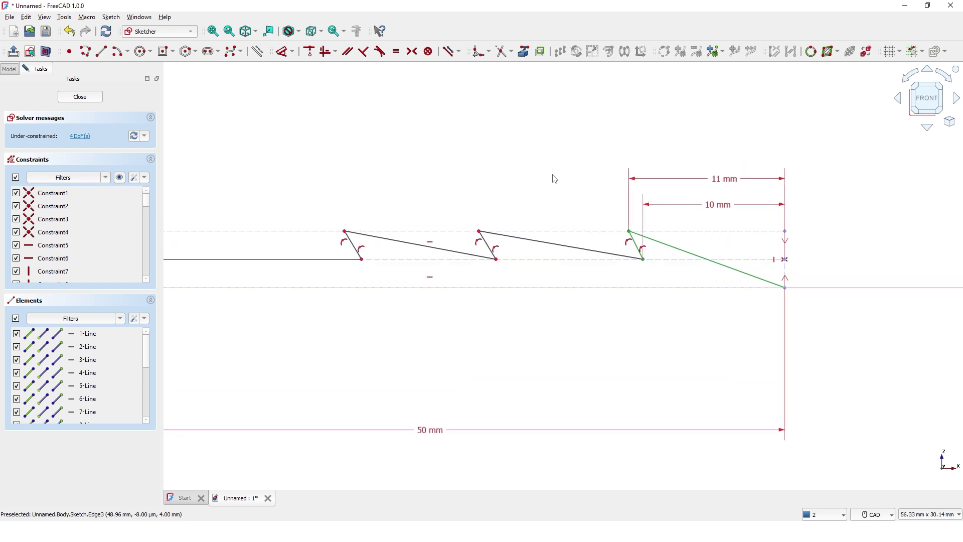
Step: Make the three sloped barb edges equal, then the three short barb edges equal
left_click(670, 237)
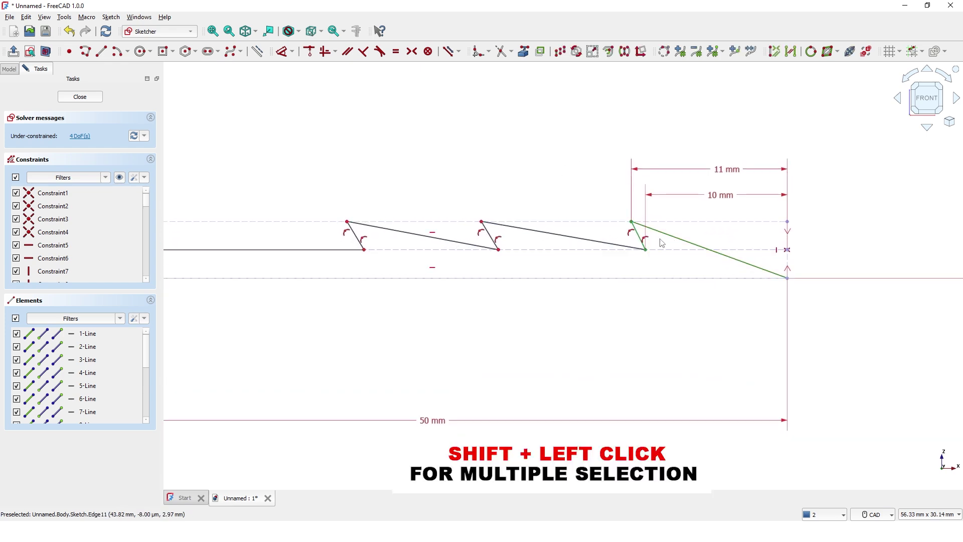
left_click(570, 240, "shift")
left_click(448, 243, "shift")
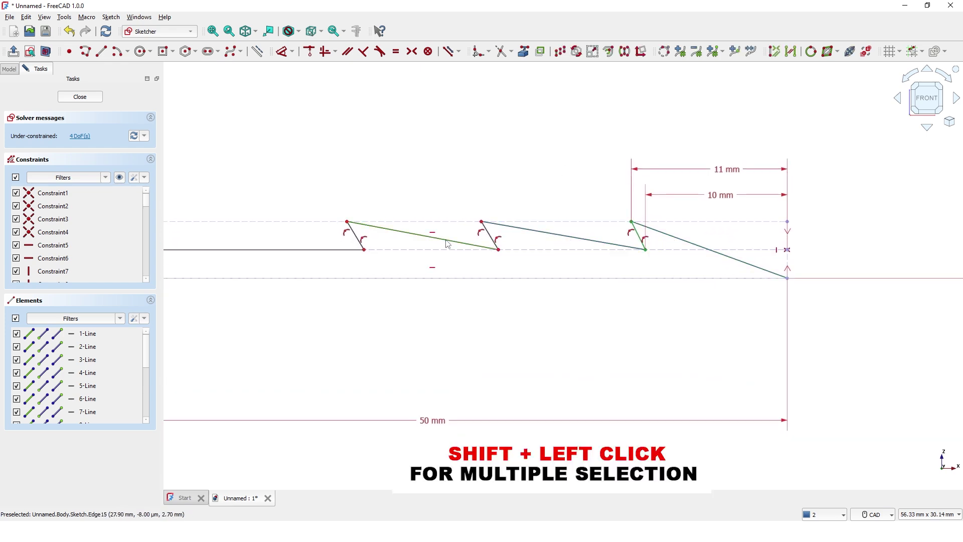
left_click(396, 52)
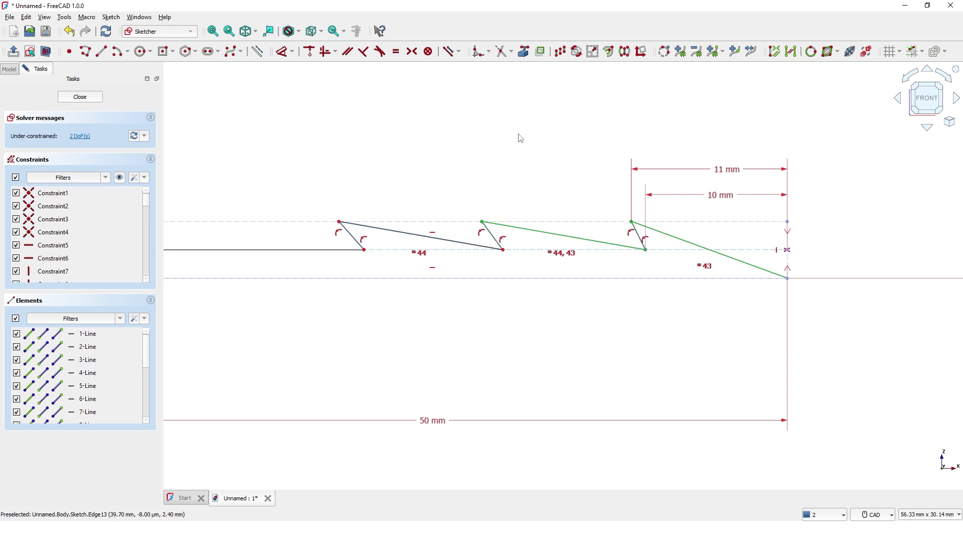
left_click(396, 53)
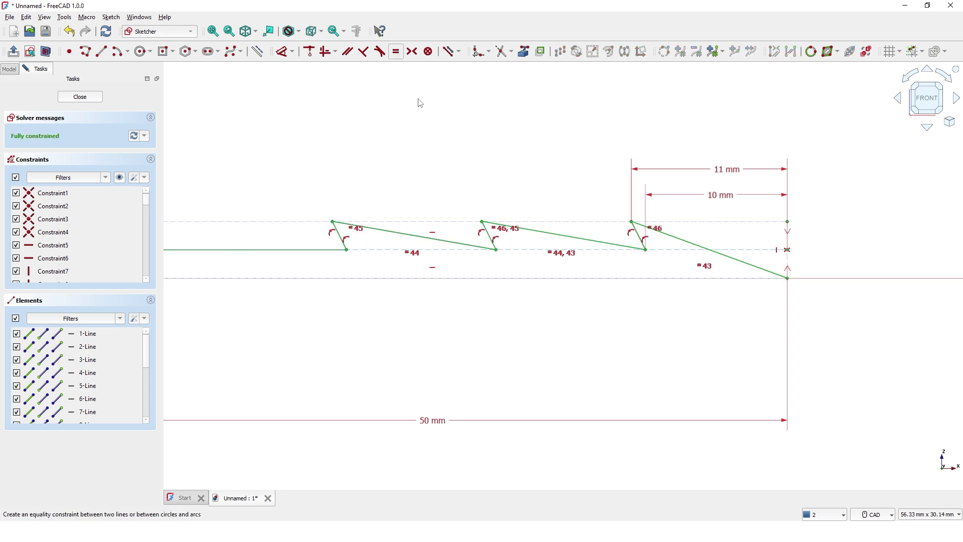
scroll(452, 170, "down", 3)
mouse_move(399, 153)
middle_mouse_down()
mouse_move(570, 164)
mouse_move(487, 195)
middle_mouse_up()
scroll(570, 164, "down", 1)
scroll(571, 169, "down", 1)
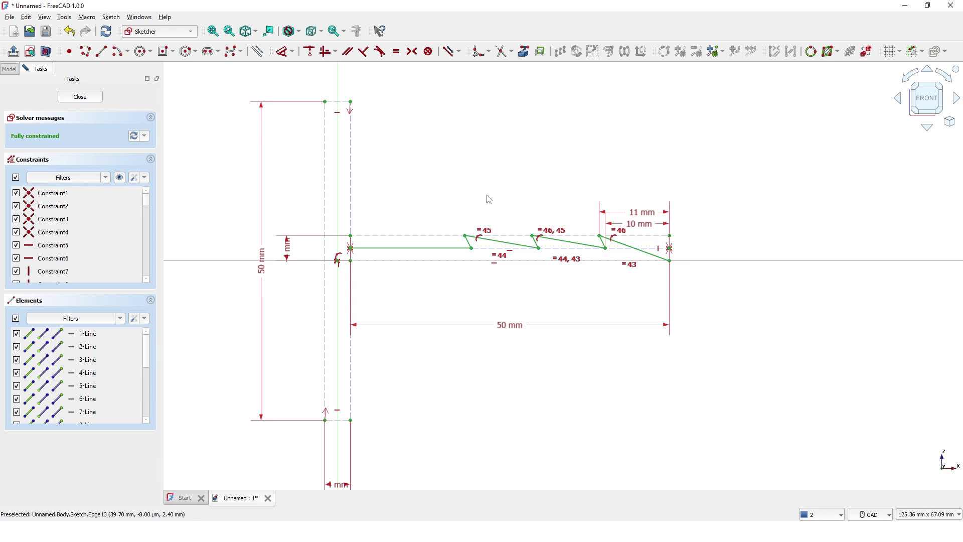
Step: Draw a centre-point arc on the stem baseline from the top to the bottom of the left guide
left_click(119, 54)
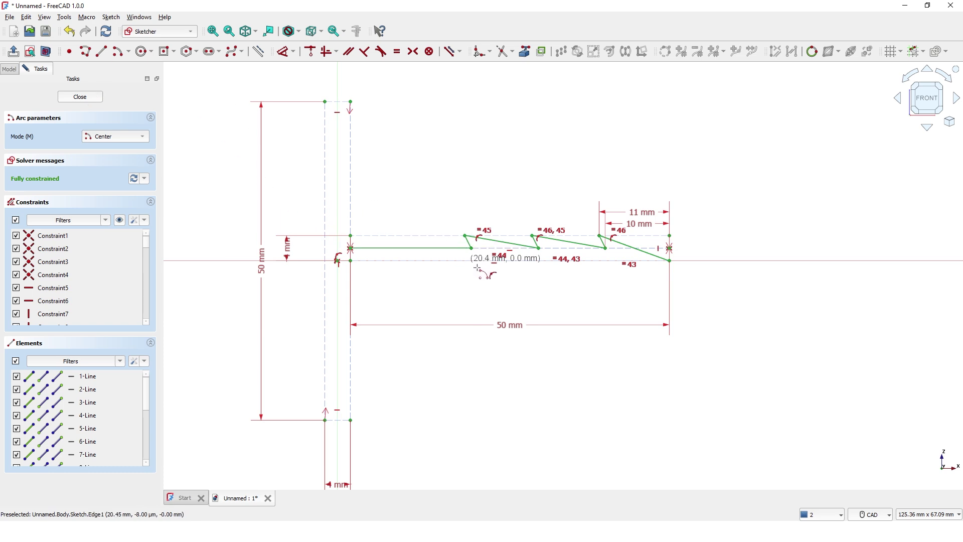
left_click(530, 260)
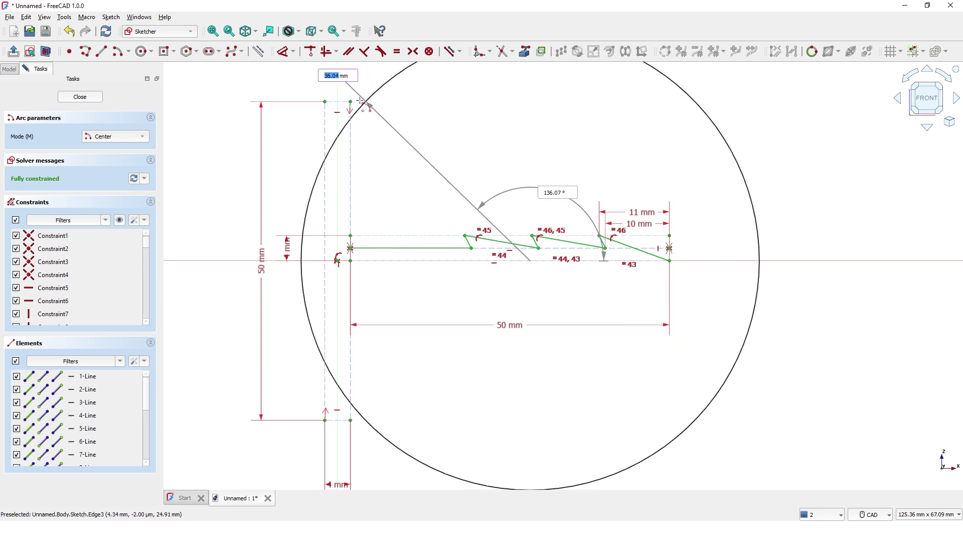
left_click(362, 100)
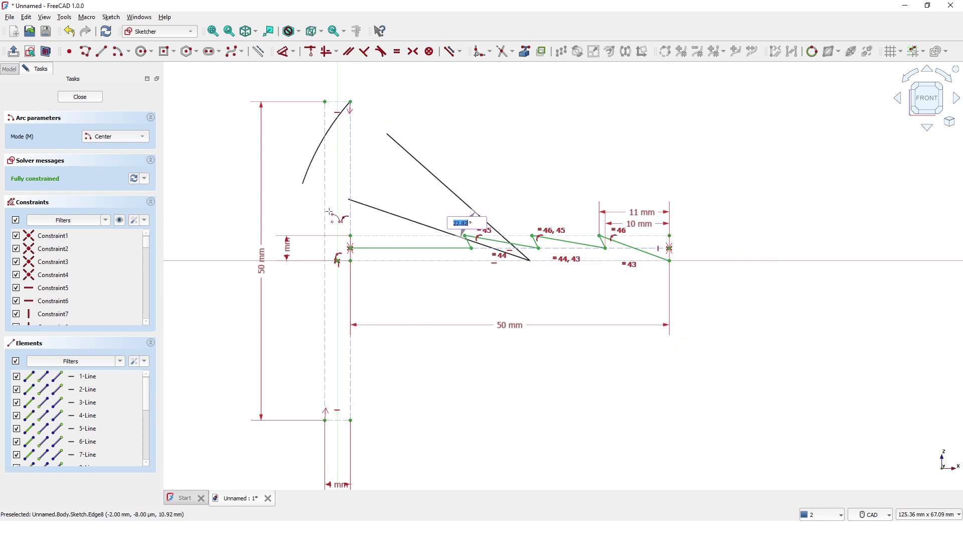
left_click(351, 420)
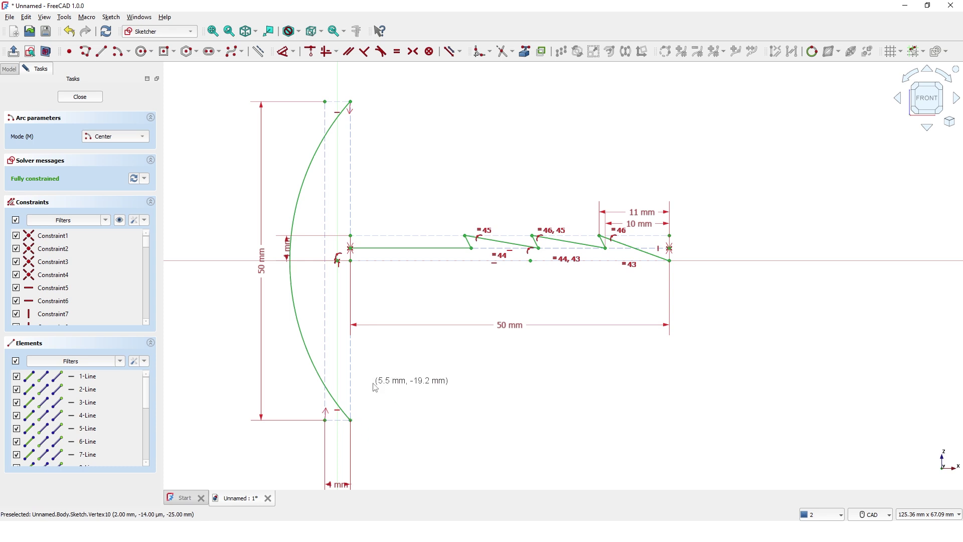
right_click(410, 392)
middle_click_drag(411, 391, 464, 394)
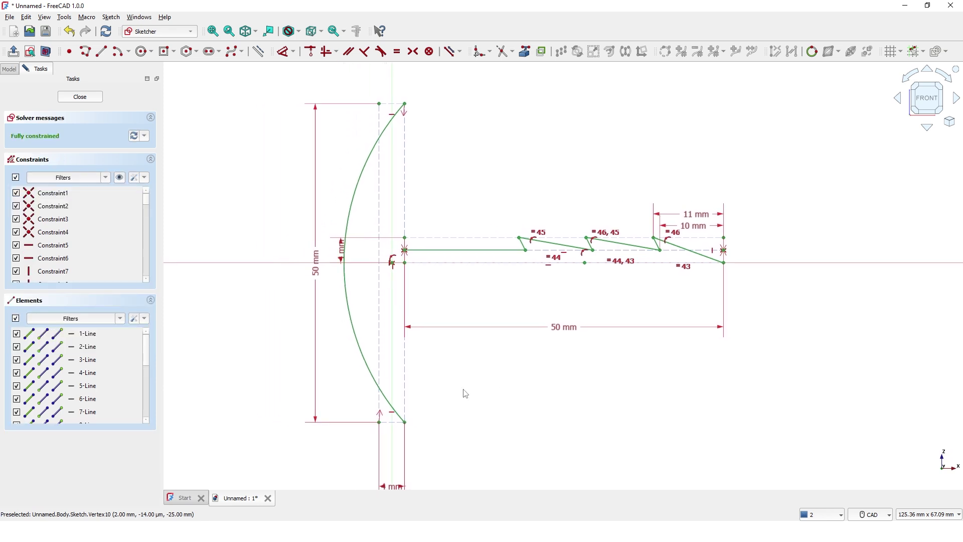
Step: Make the flange arc tangent to the vertical stem line
left_click(382, 51)
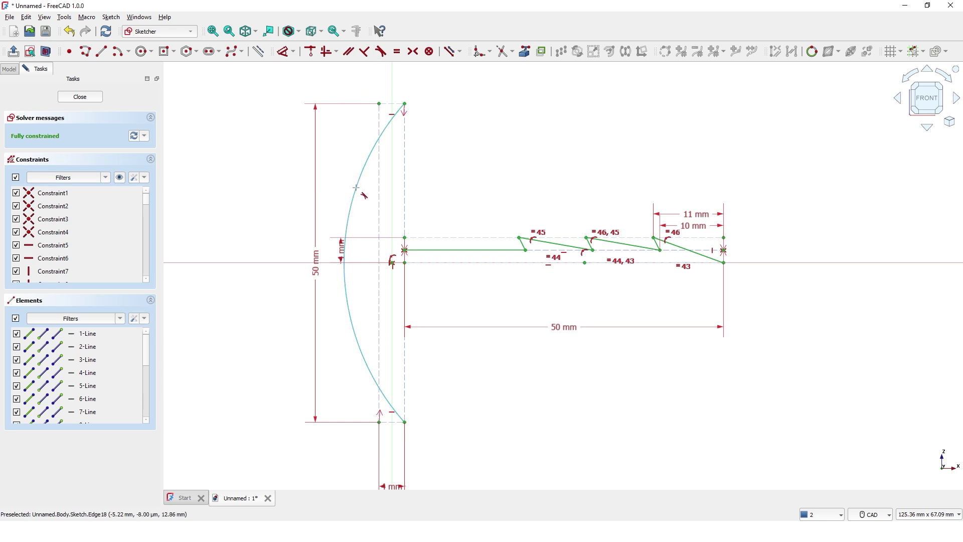
left_click(367, 196)
left_click(380, 204)
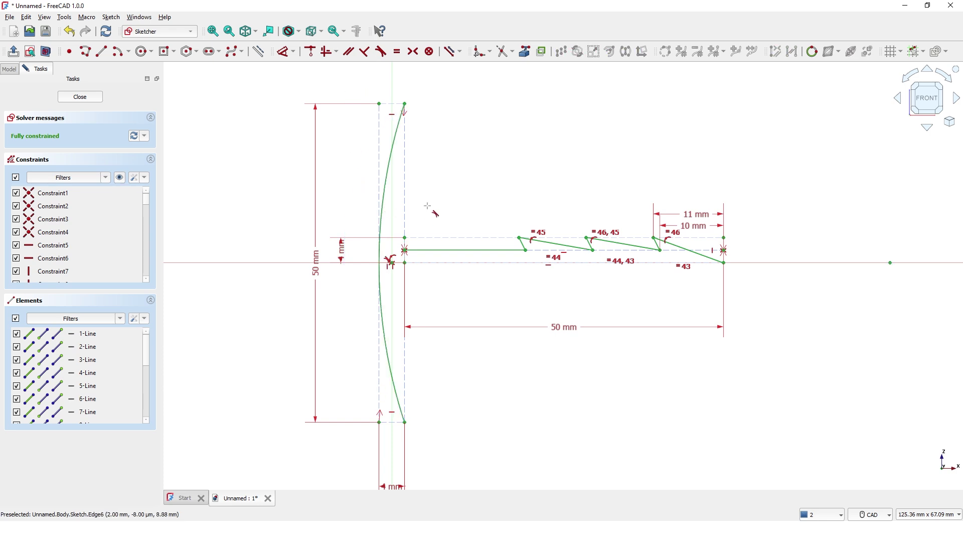
mouse_move(443, 196)
middle_mouse_down()
mouse_move(472, 193)
mouse_move(451, 196)
middle_mouse_up()
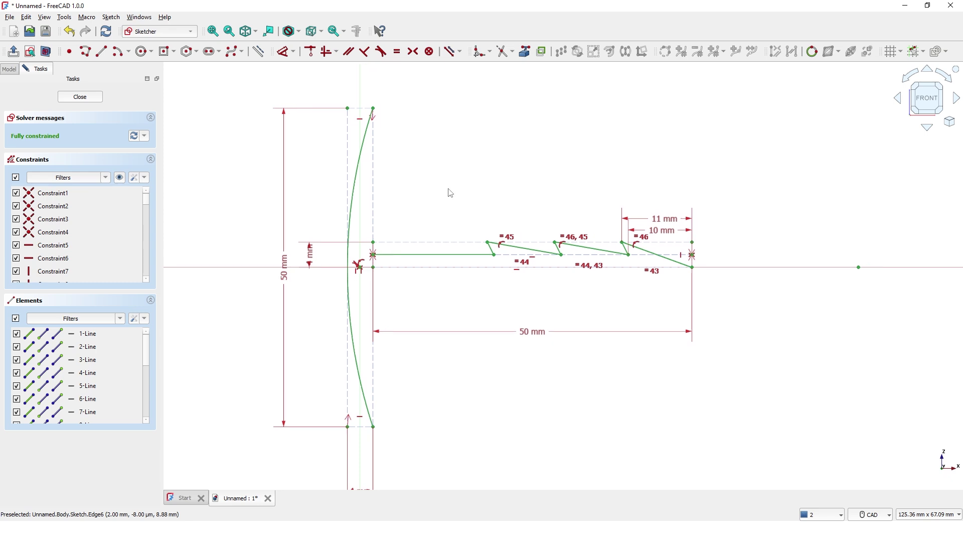
Step: Draw a 23 mm vertical line from the flange arc's top end to the upper stem corner, then select the upper outline lines
left_click(102, 51)
left_click(373, 107)
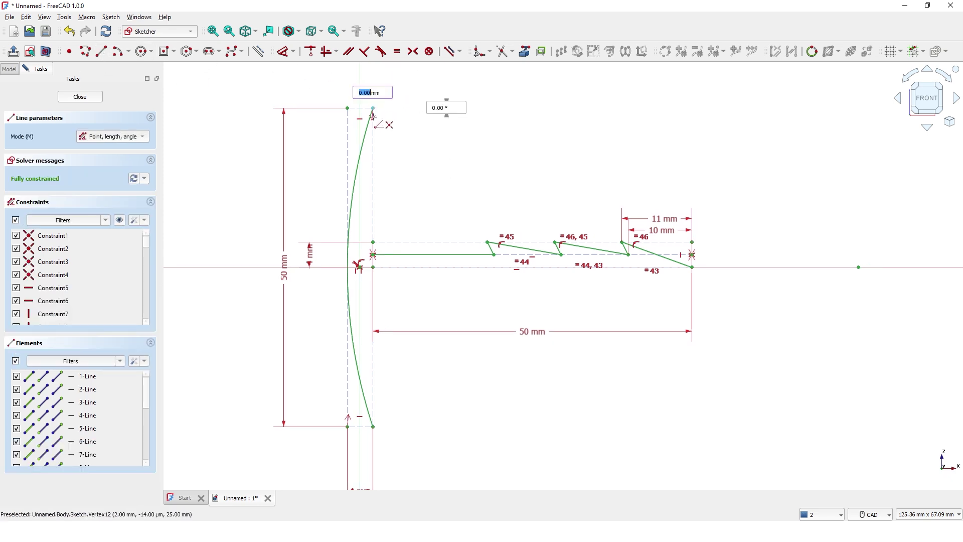
left_click(372, 255)
middle_click_drag(403, 212, 400, 184)
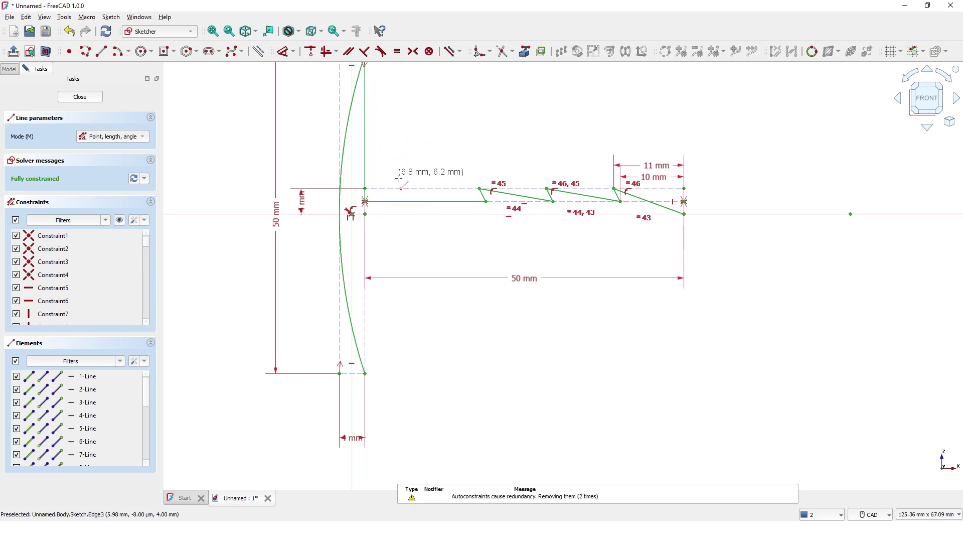
key("Escape")
middle_click_drag(428, 347, 401, 369)
mouse_move(299, 261)
left_mouse_down()
mouse_move(334, 238)
mouse_move(623, 200)
mouse_move(686, 173)
left_mouse_up()
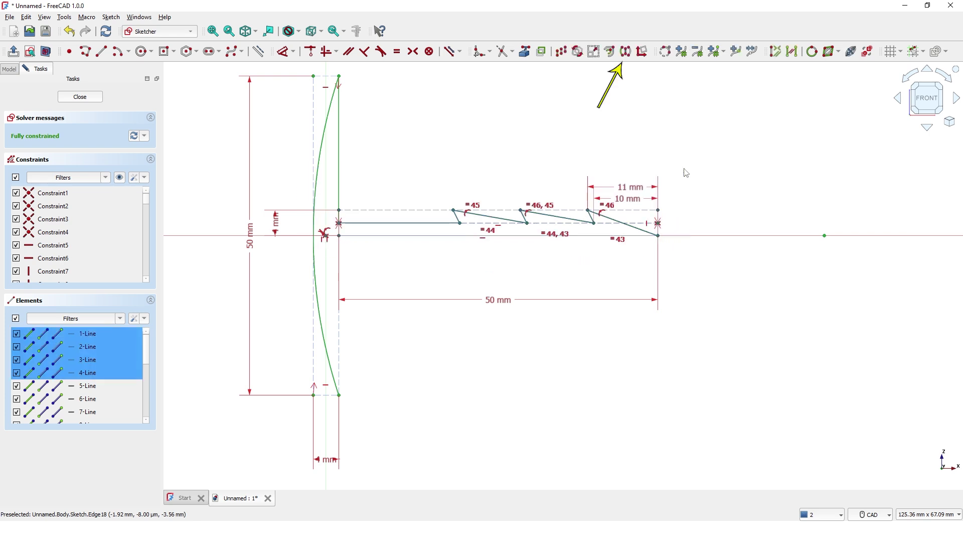
Step: Mirror the upper barbs about the horizontal axis, add the 23 mm bottom vertical line, and close the sketch
left_click(624, 52)
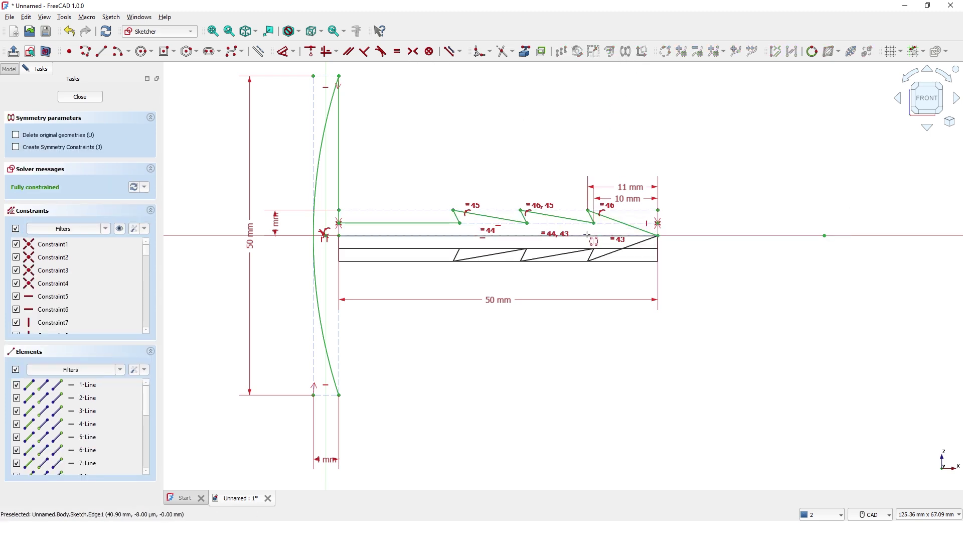
left_click(594, 236)
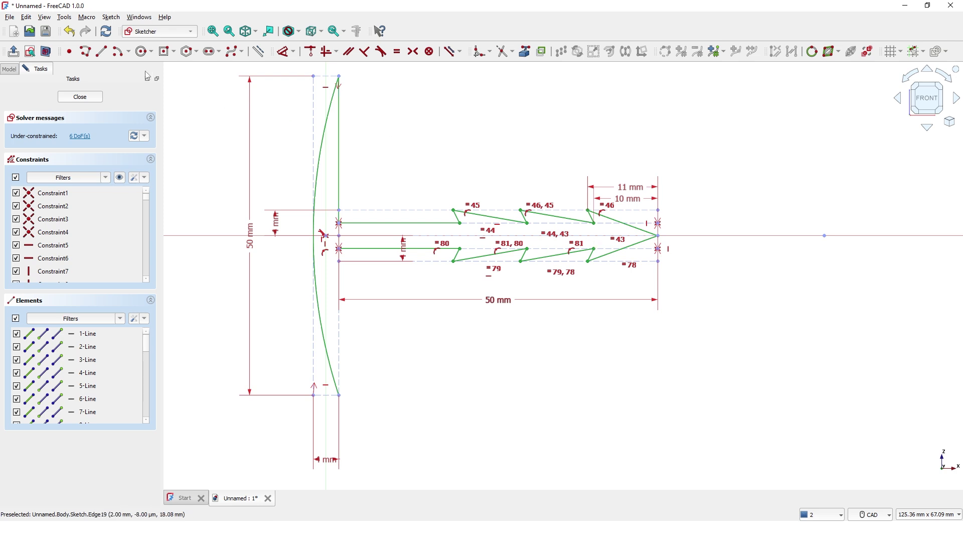
left_click(101, 52)
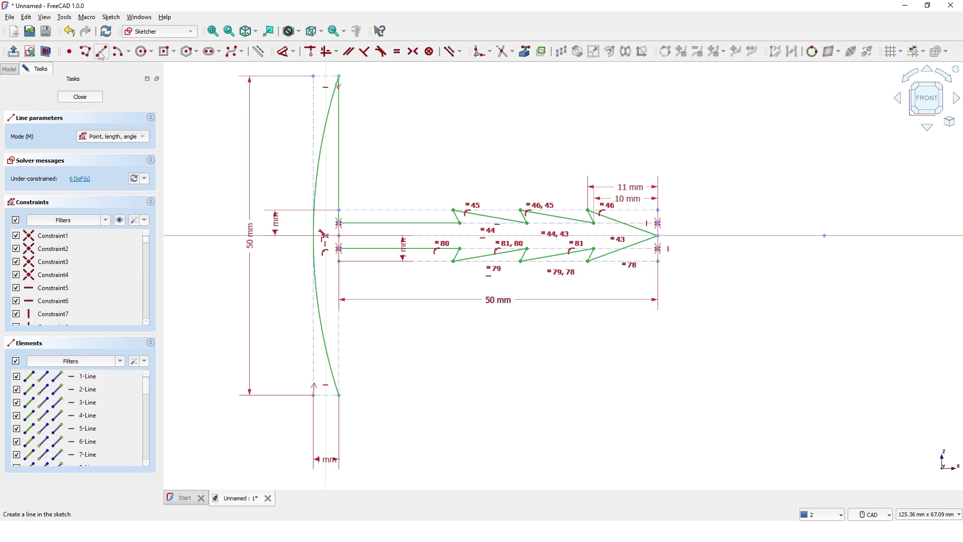
left_click(339, 395)
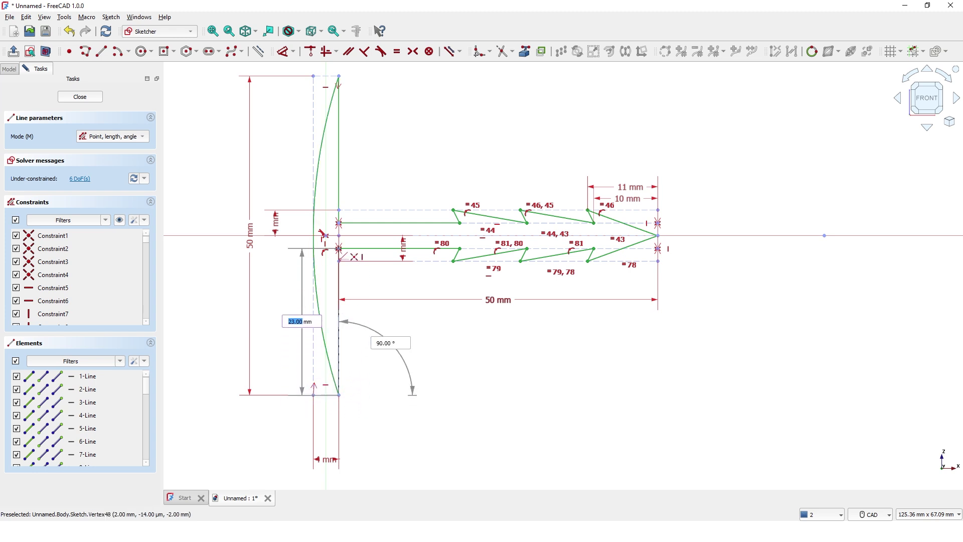
left_click(339, 248)
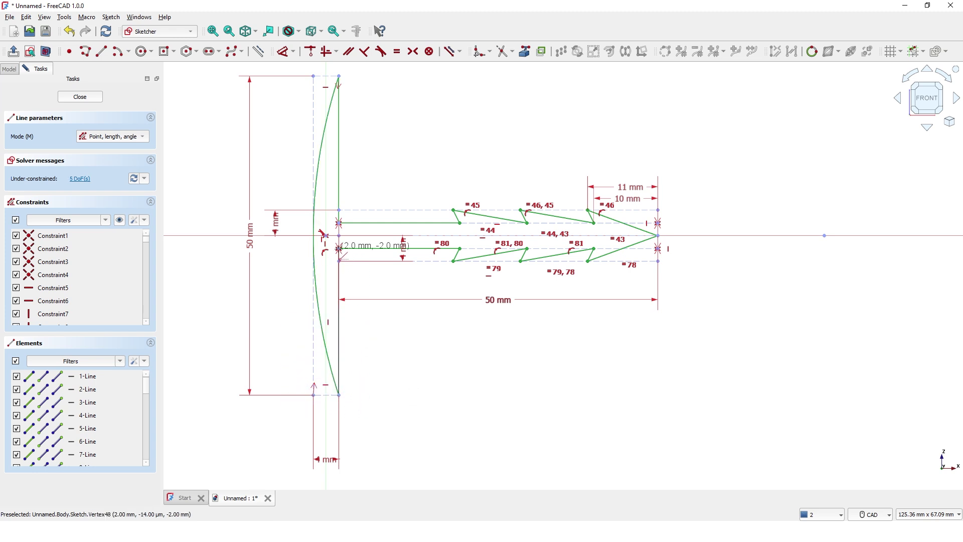
right_click(339, 249)
middle_click_drag(367, 282, 392, 313)
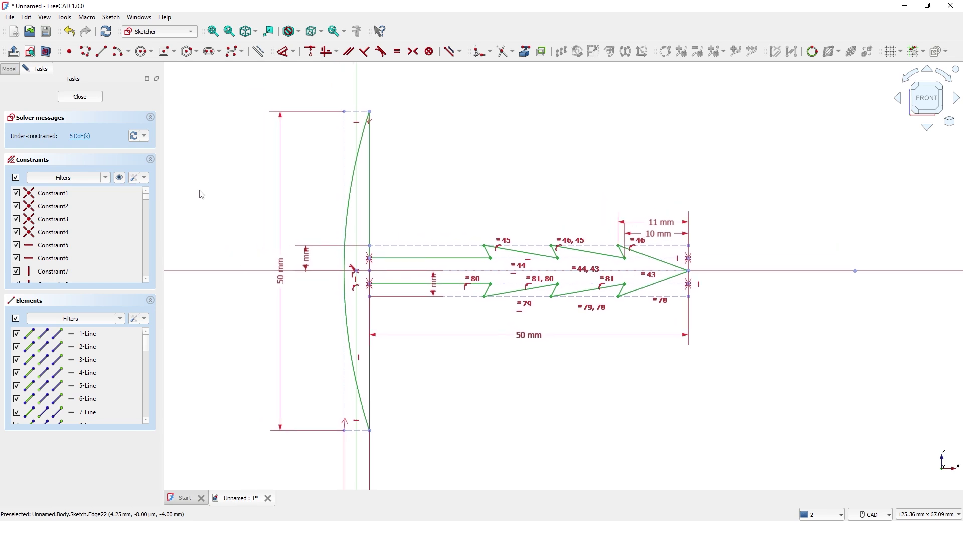
left_click(81, 97)
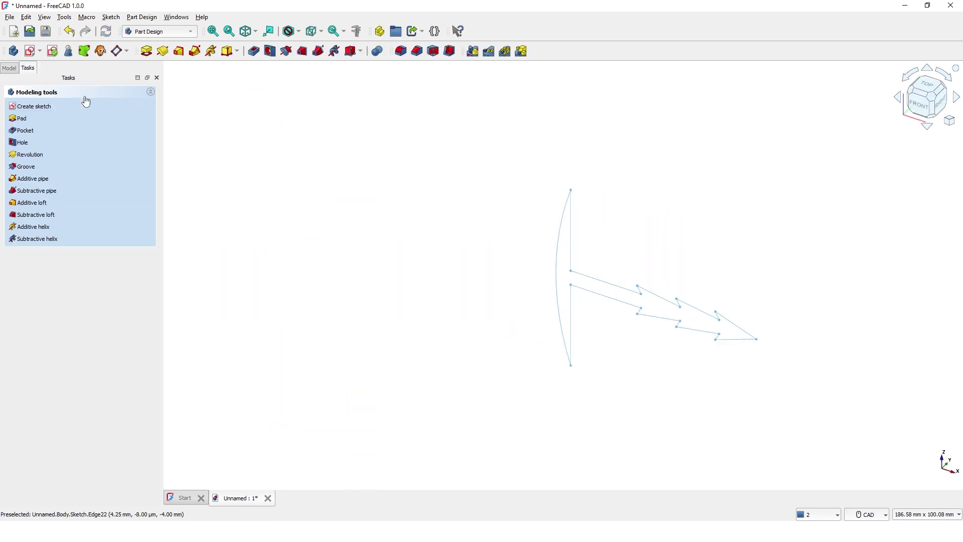
Step: Pad the anchor sketch into a solid 60 mm long
middle_click_drag(509, 336, 402, 308)
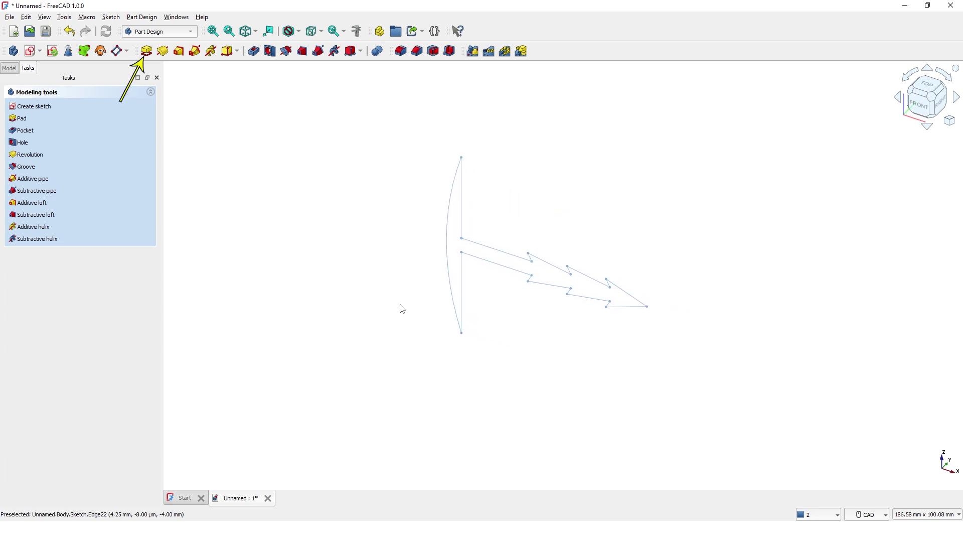
left_click(147, 52)
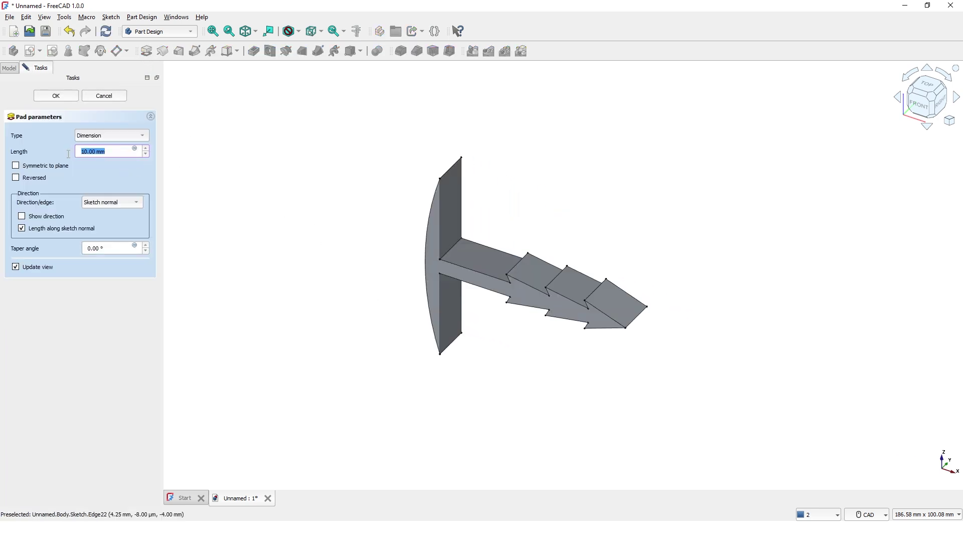
type("60")
key("Return")
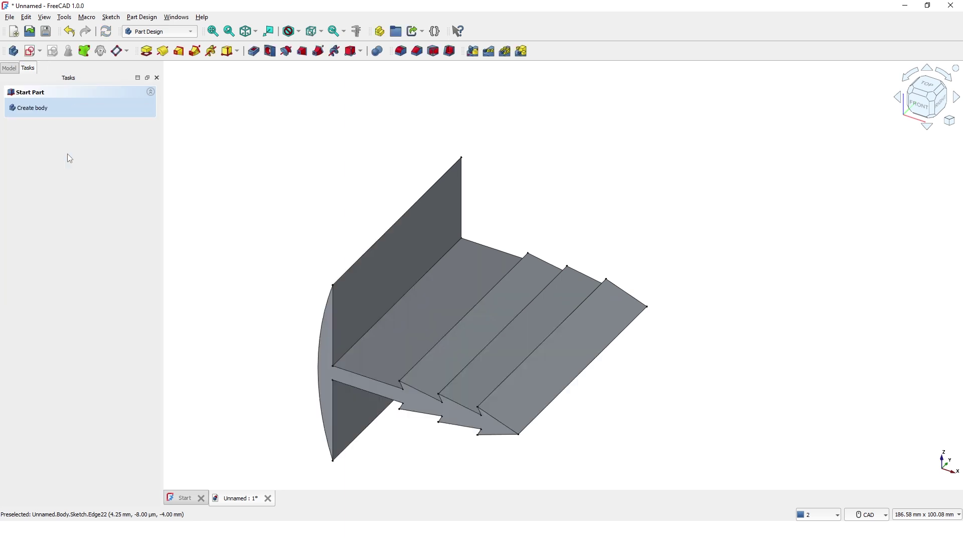
middle_click_drag(288, 183, 350, 137)
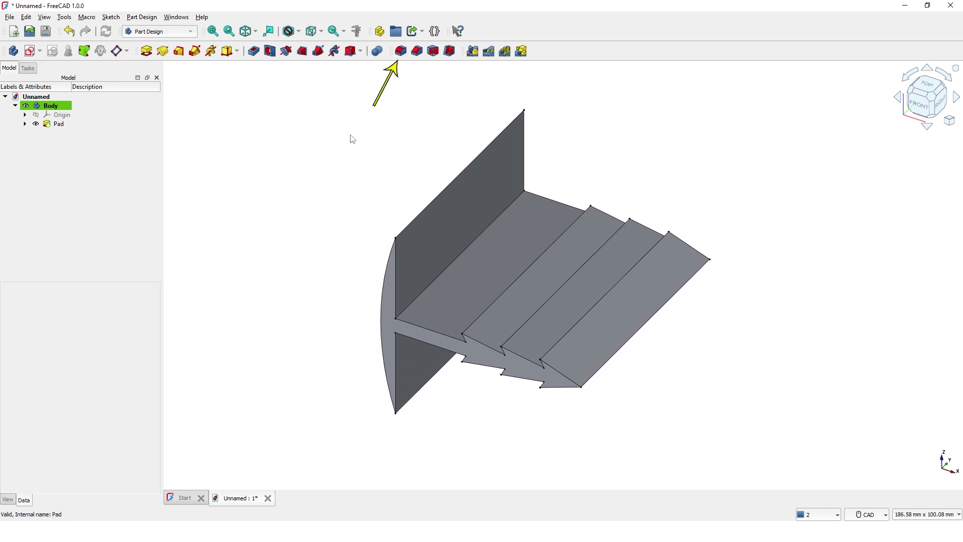
Step: Fillet the long outer edge at the anchor's tip with a 1 mm radius
left_click(400, 52)
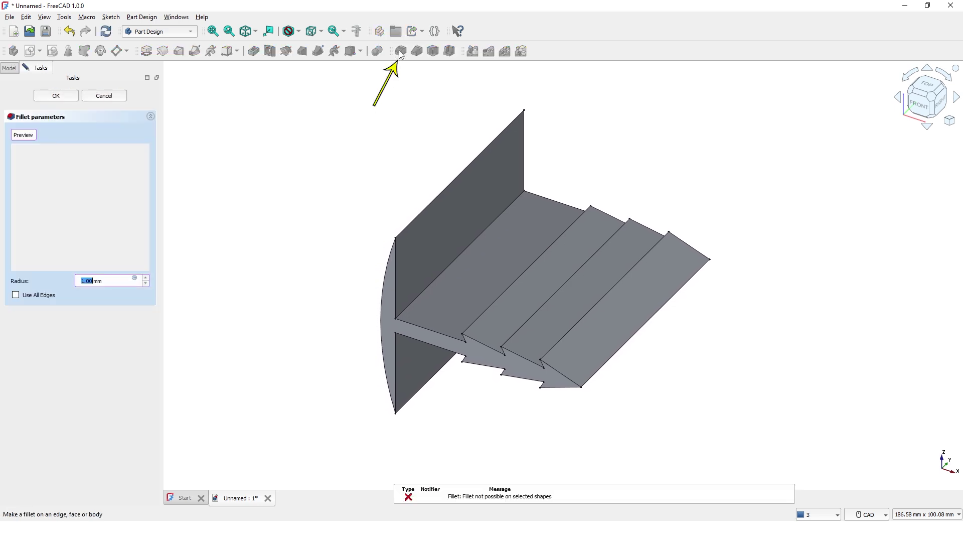
scroll(616, 399, "down", 2)
scroll(615, 399, "up", 5)
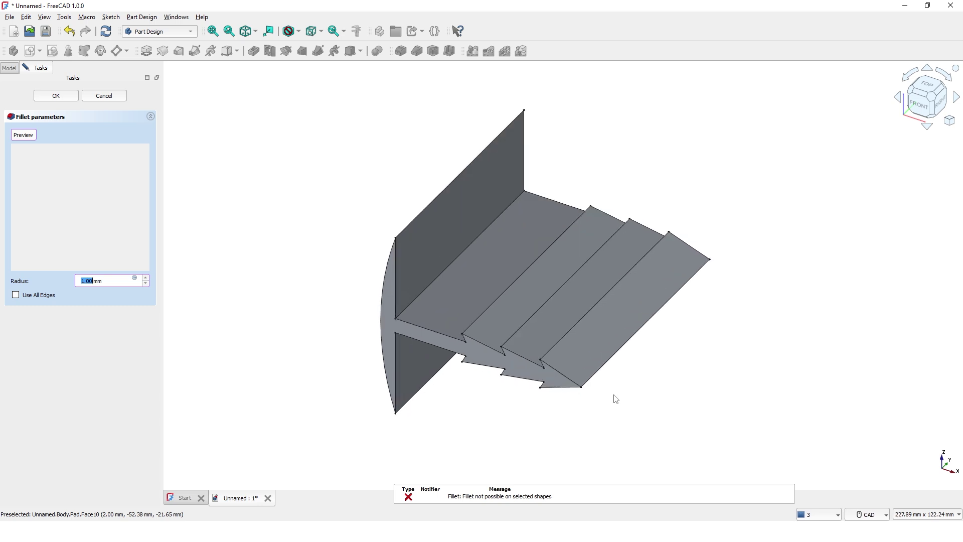
left_click(585, 367)
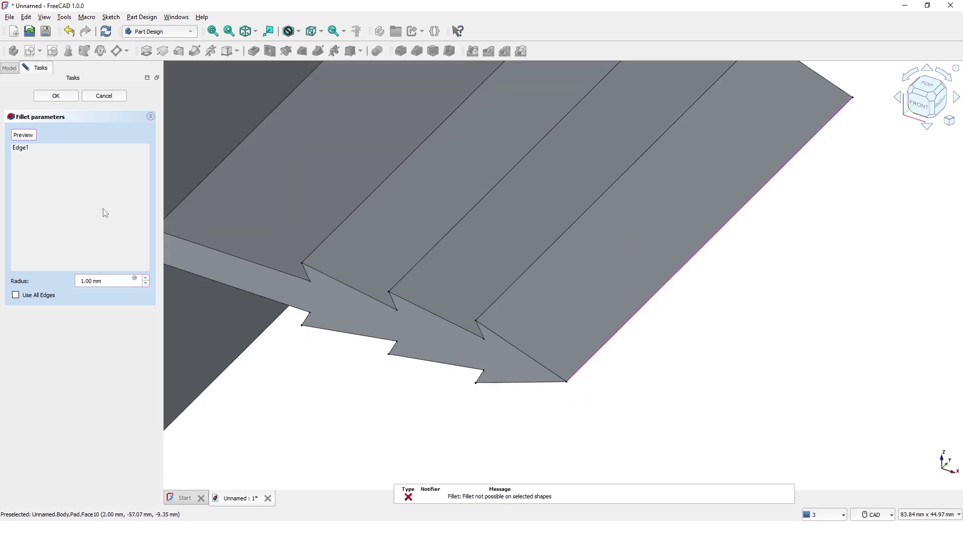
left_click(54, 96)
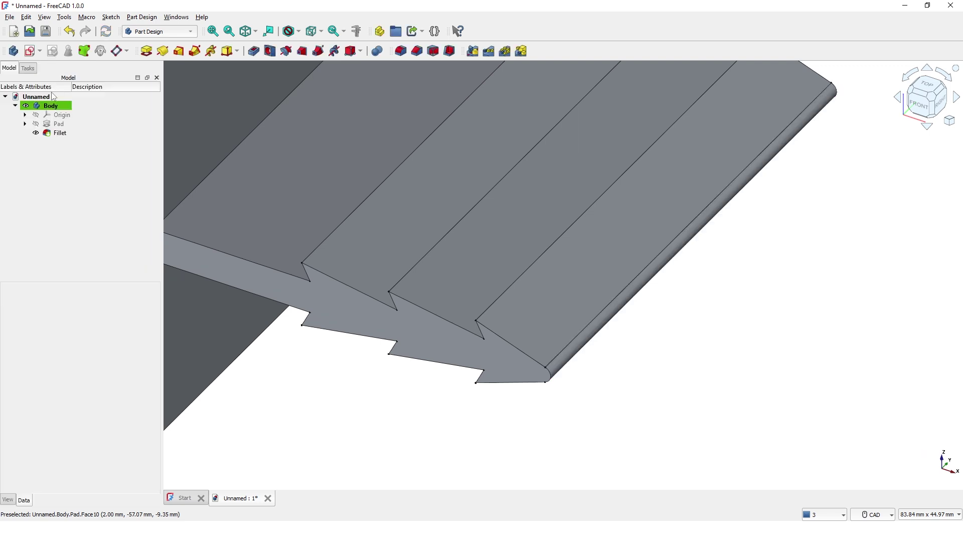
scroll(585, 434, "up", 1)
scroll(565, 398, "down", 5)
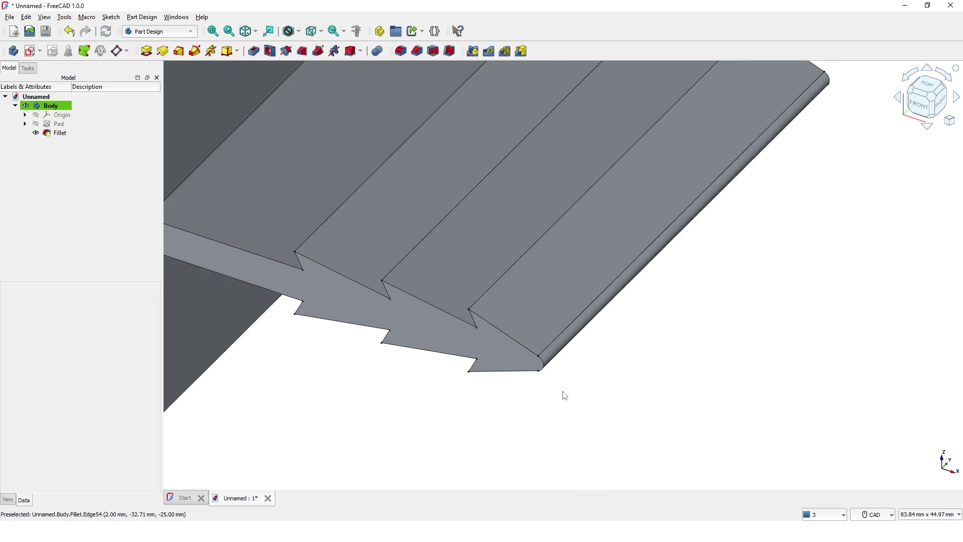